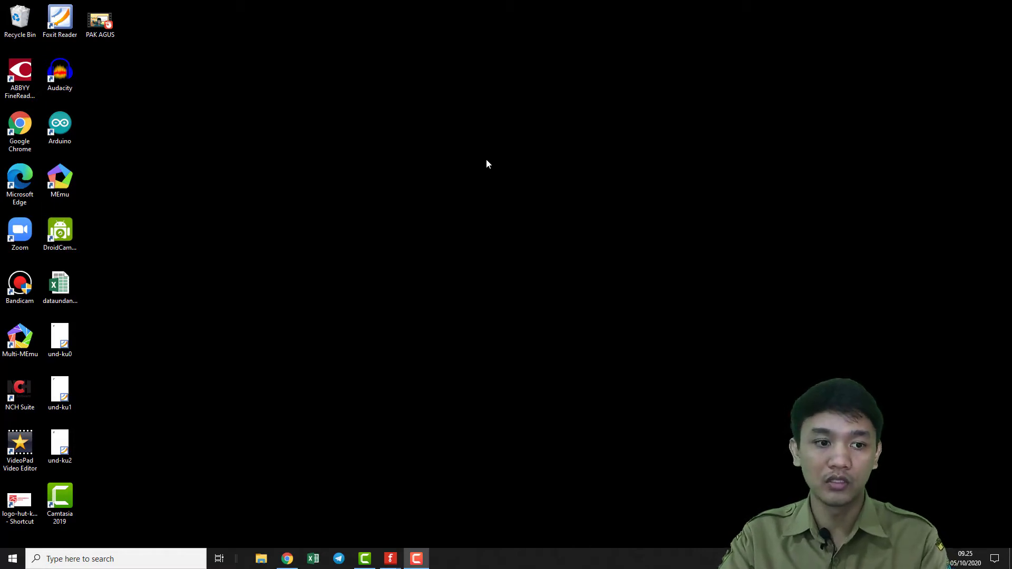
- Launch Fritzing from the fritzing.0.9.3b.64.pc folder in Documents
right_click(498, 165)
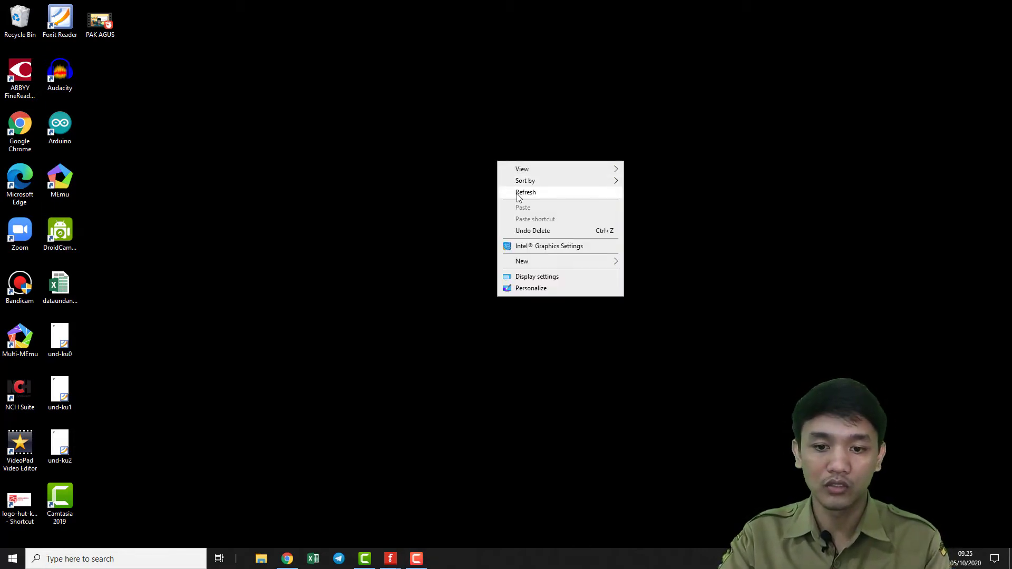
click(514, 192)
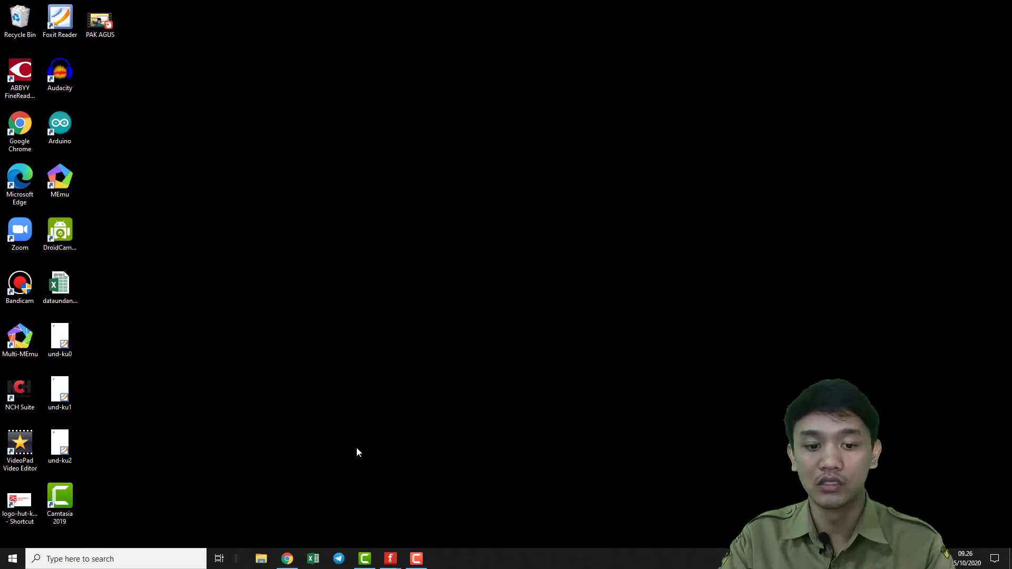
click(262, 559)
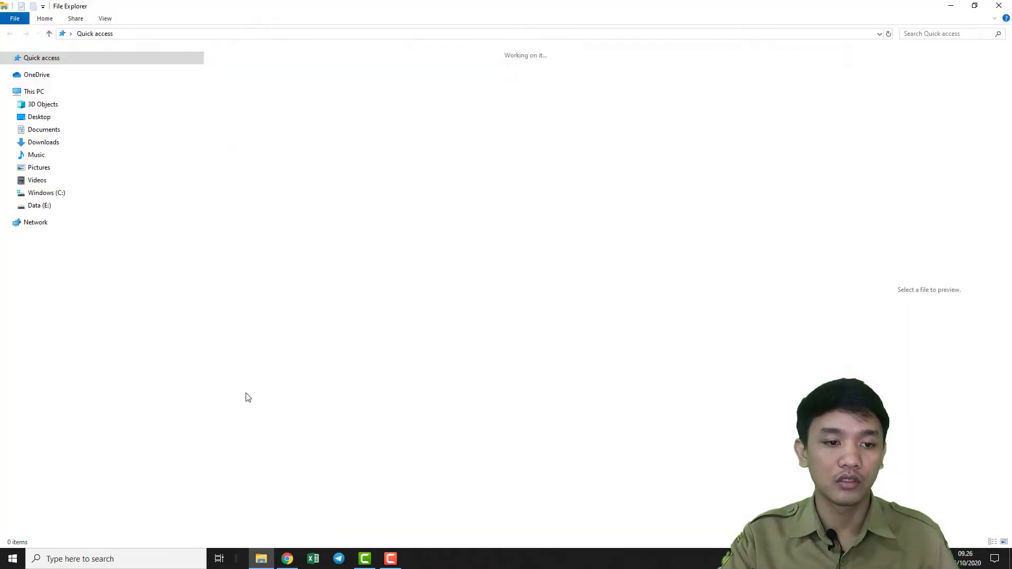
click(41, 130)
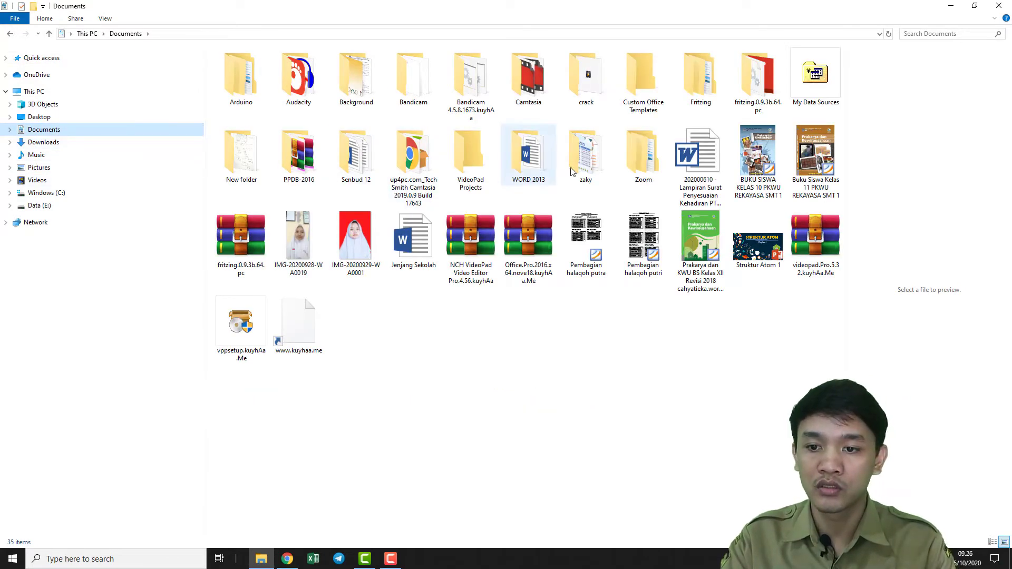
double_click(759, 104)
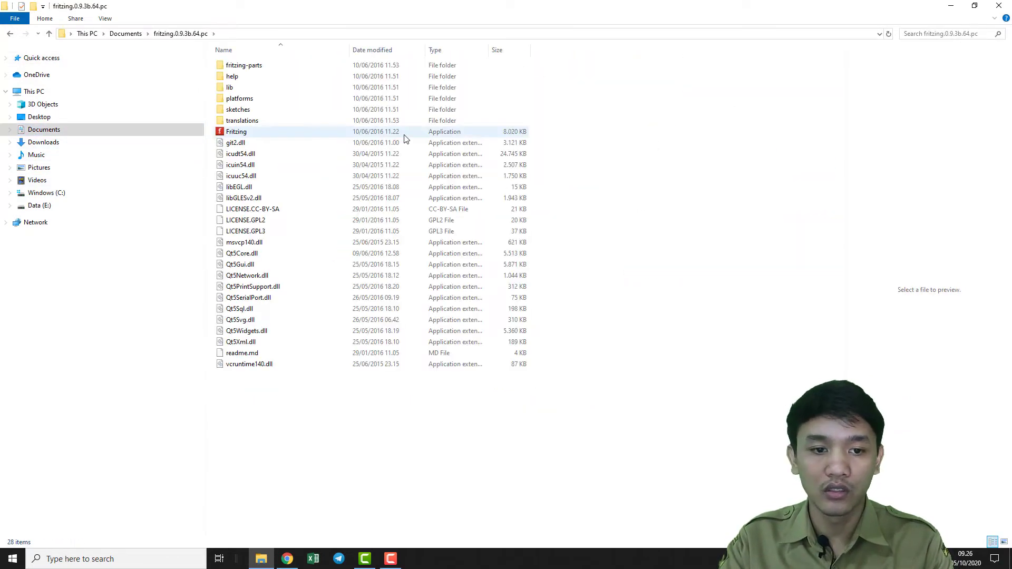
double_click(237, 132)
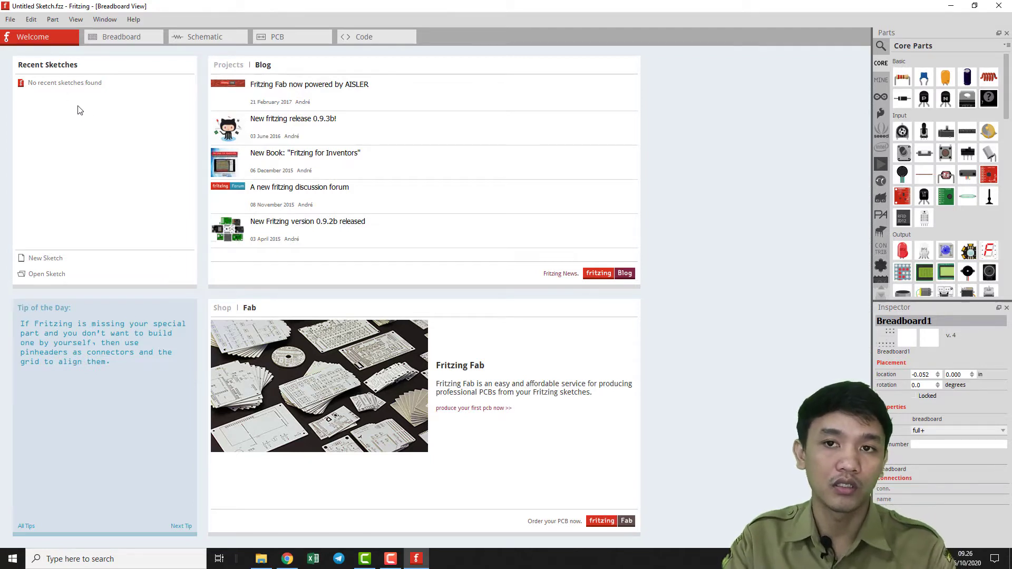
- Create a new Fritzing sketch and clear the selection on its default breadboard
click(11, 20)
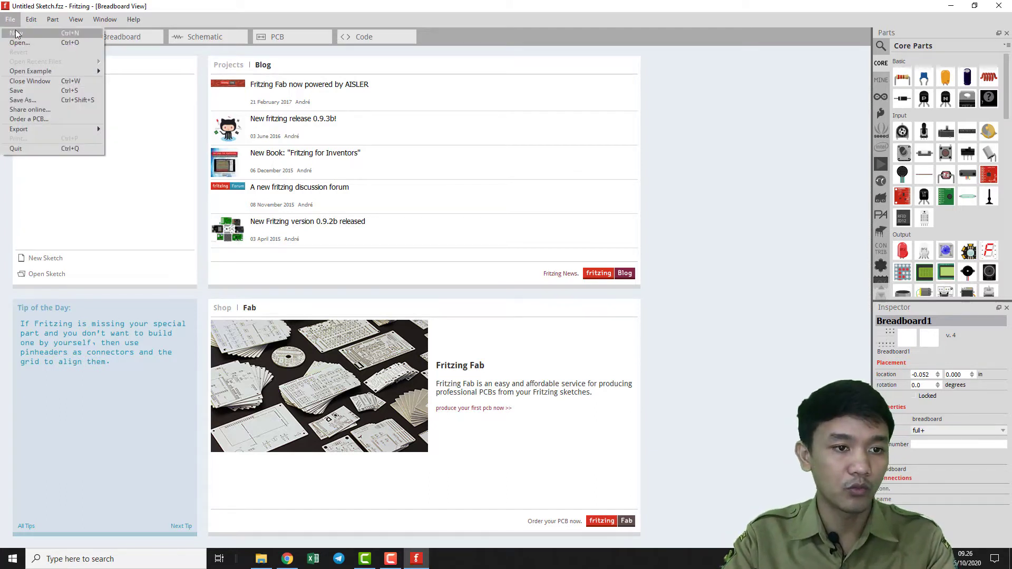
click(17, 34)
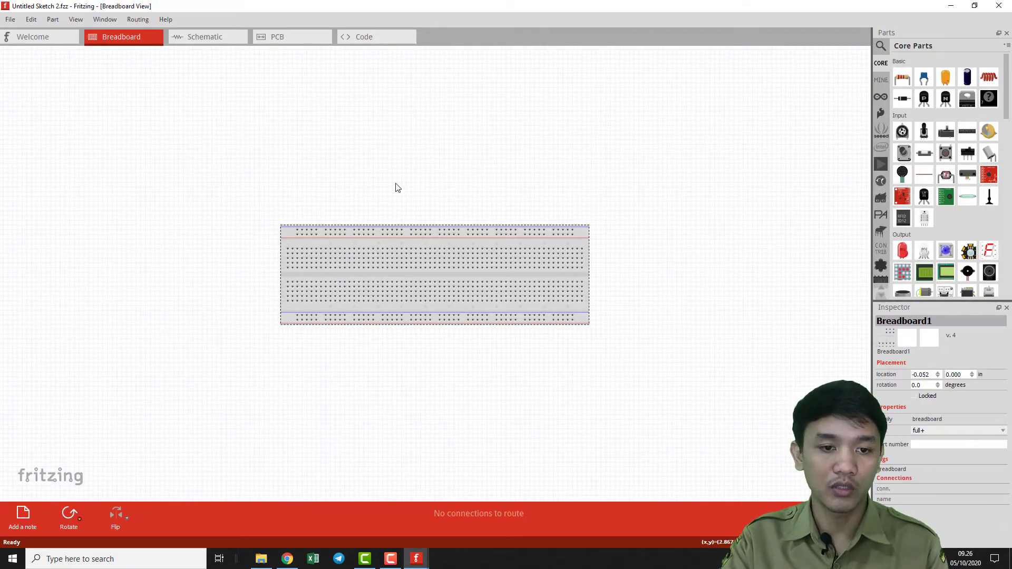
drag(230, 199, 690, 349)
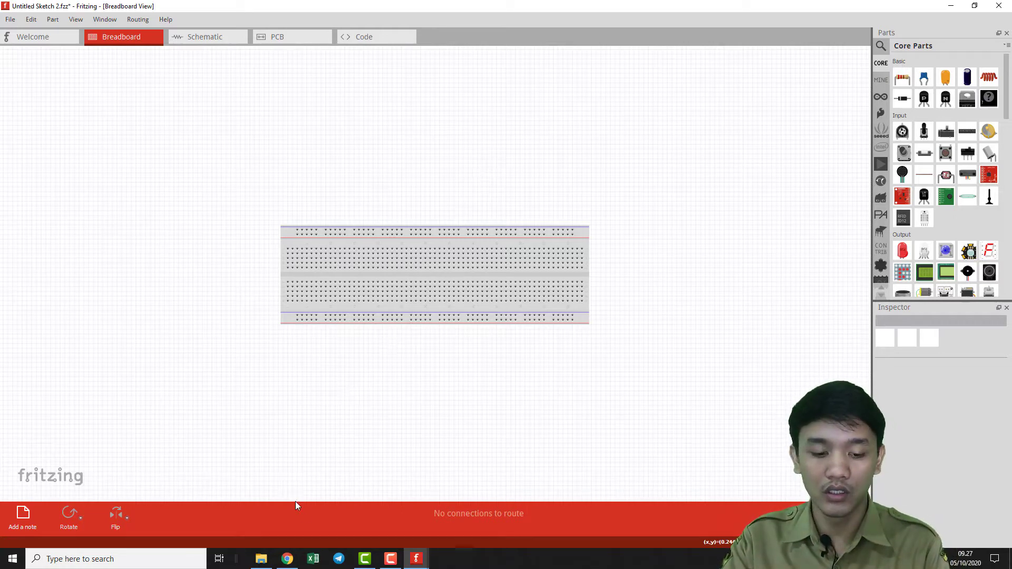
- Switch to Chrome to view the image results for "gambar rangkaian dengan fritzing"
mouse_move(287, 559)
click(291, 522)
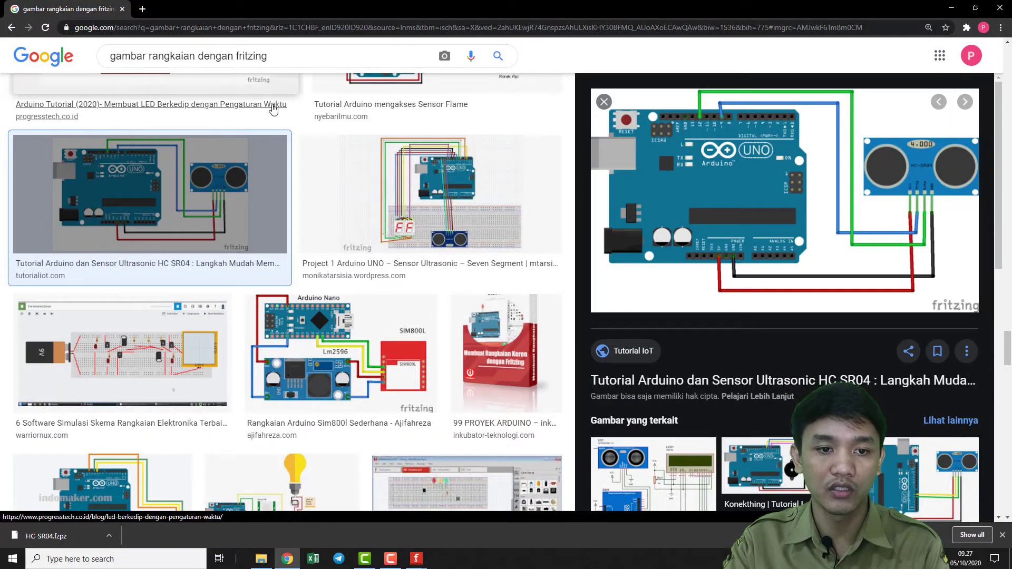
right_click(736, 167)
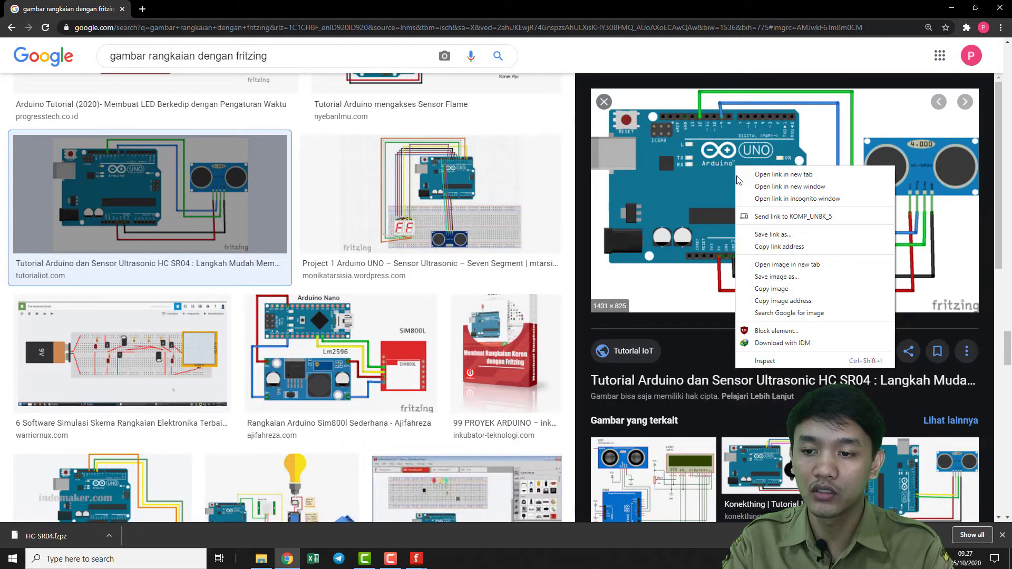
click(748, 186)
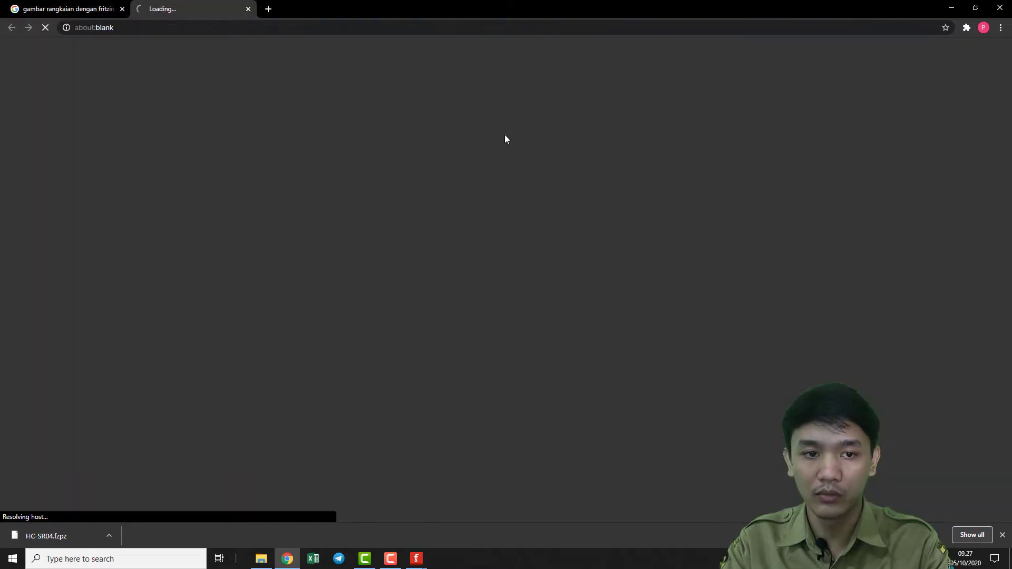
click(248, 9)
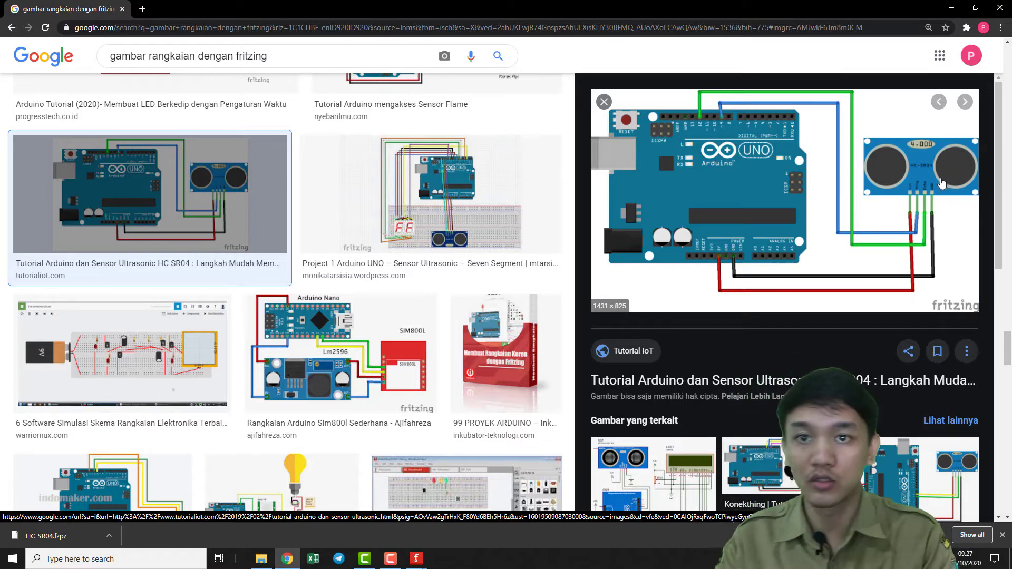
- Open the tutorialiot.com page of the Arduino and HC-SR04 image in a new tab and enlarge its wiring diagram
right_click(743, 169)
click(759, 171)
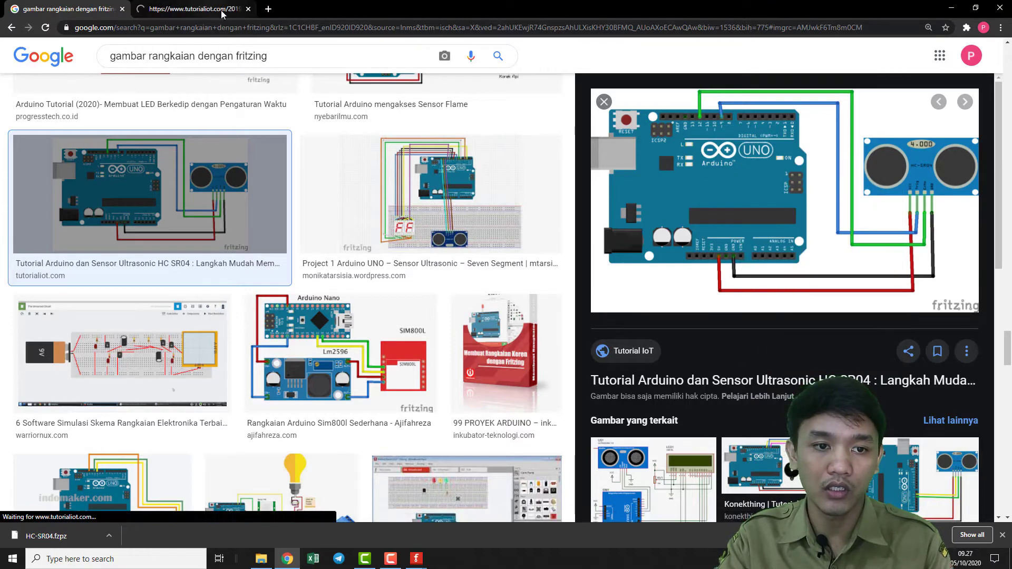
click(221, 13)
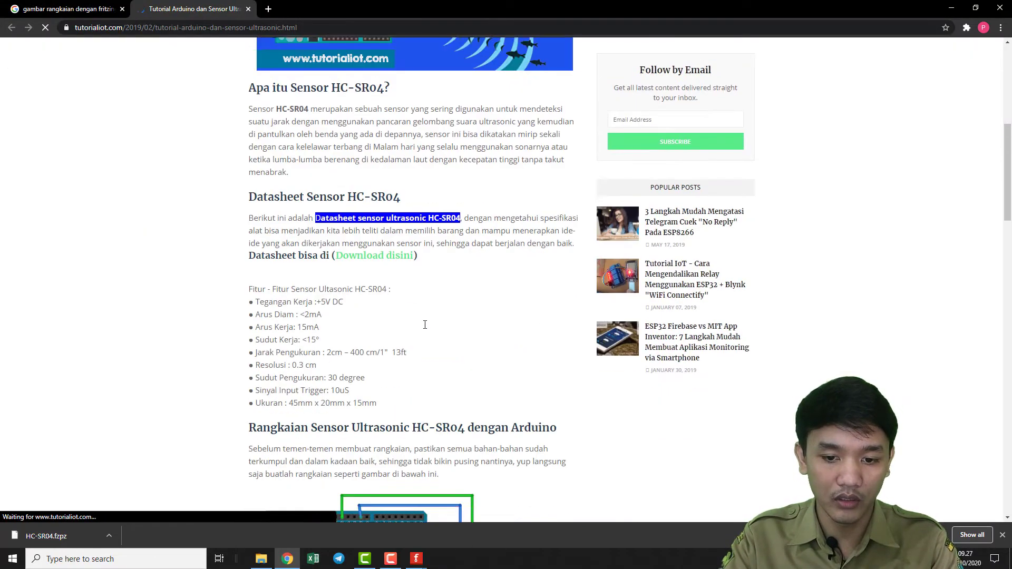
scroll(425, 325, down, 7)
click(485, 285)
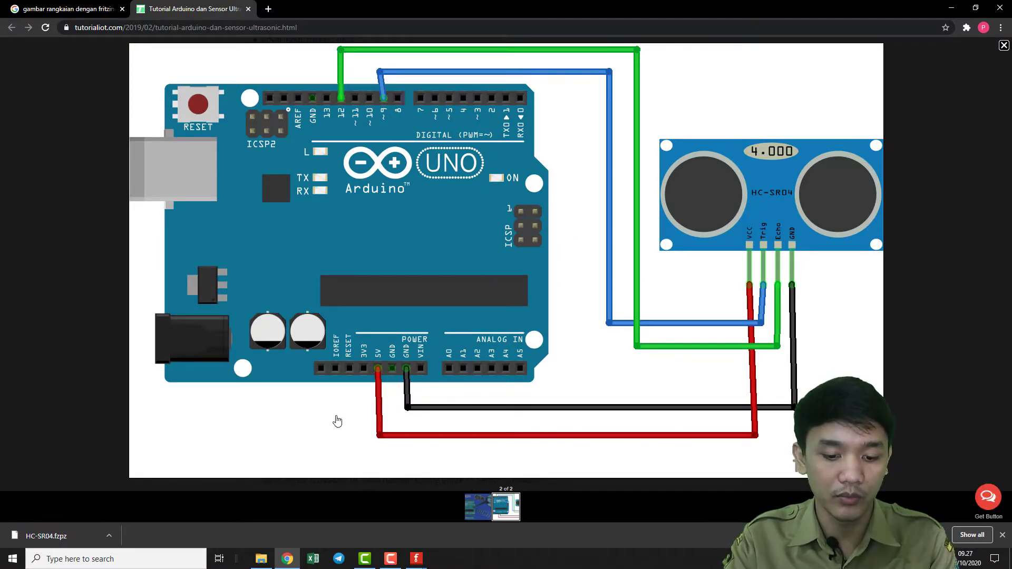
- Switch back to Untitled Sketch 2 in Fritzing and delete the breadboard from the canvas
mouse_move(416, 559)
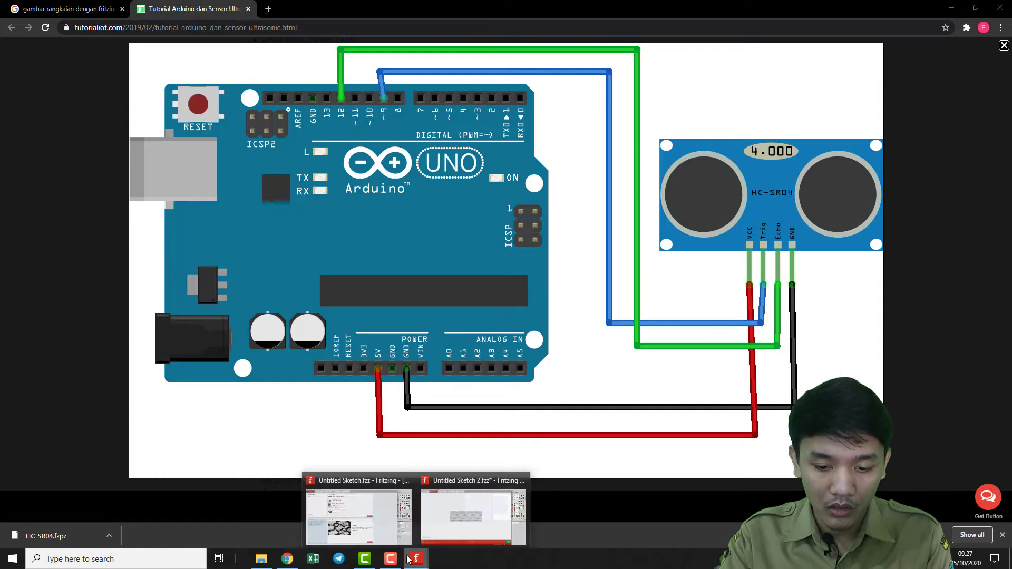
click(460, 510)
drag(239, 188, 654, 361)
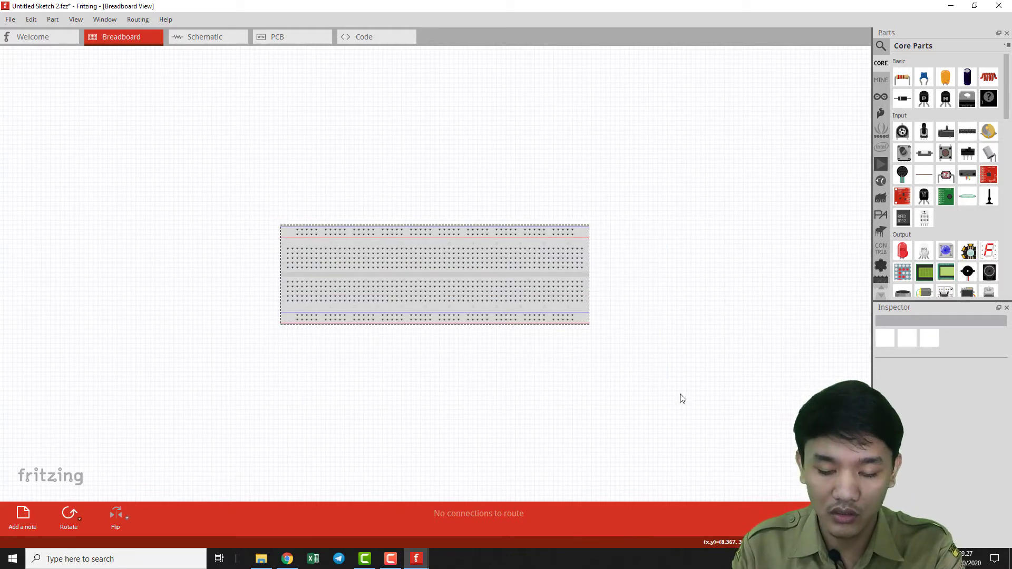
key(Delete)
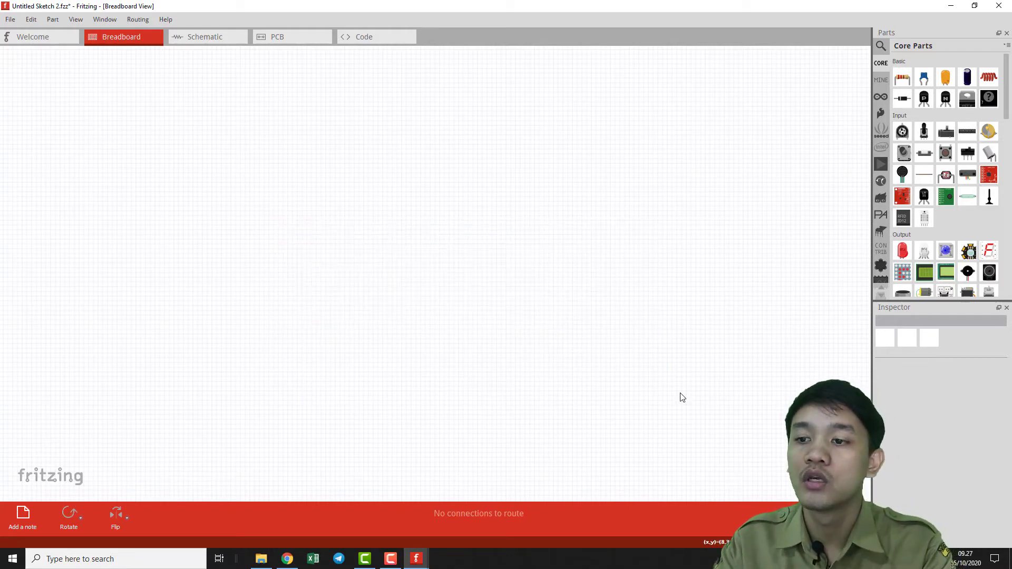
- Search the parts library for "arduino"
click(880, 46)
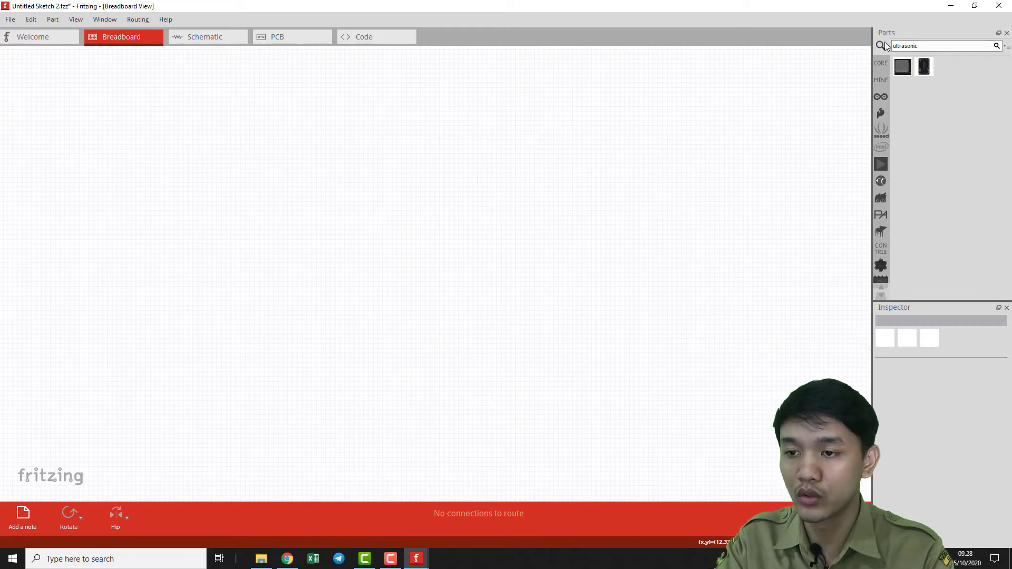
double_click(933, 46)
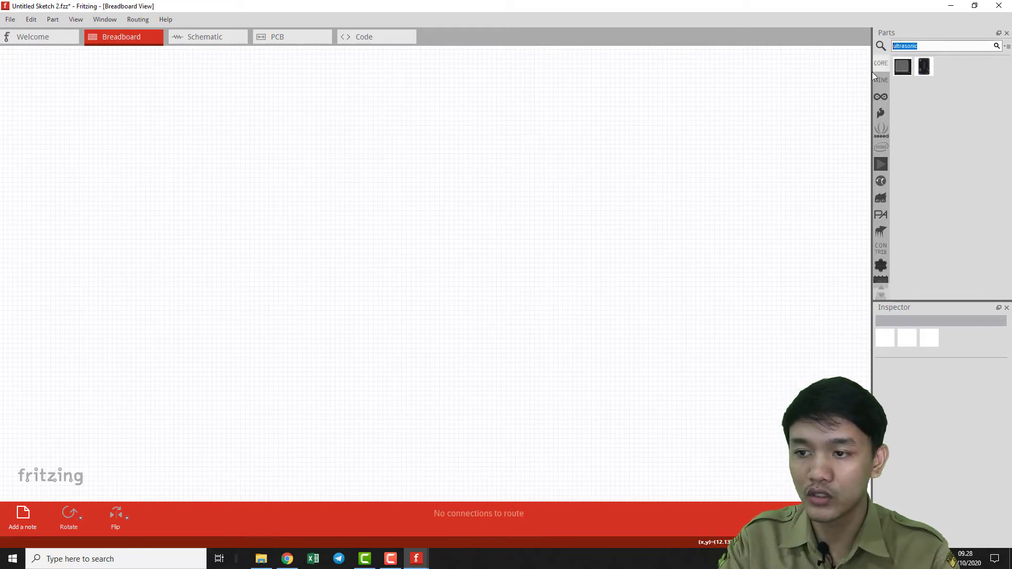
text(arduino)
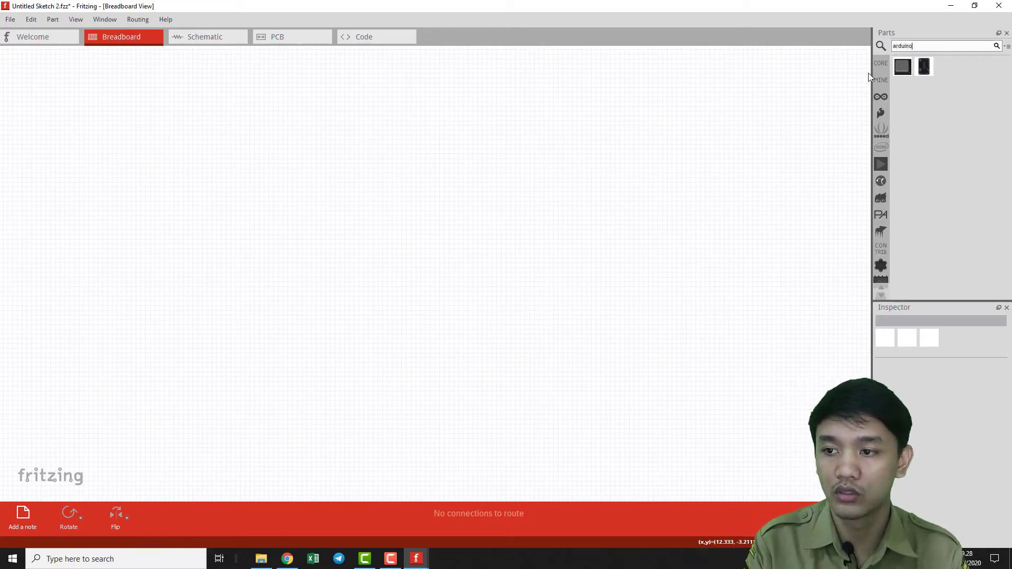
key(Return)
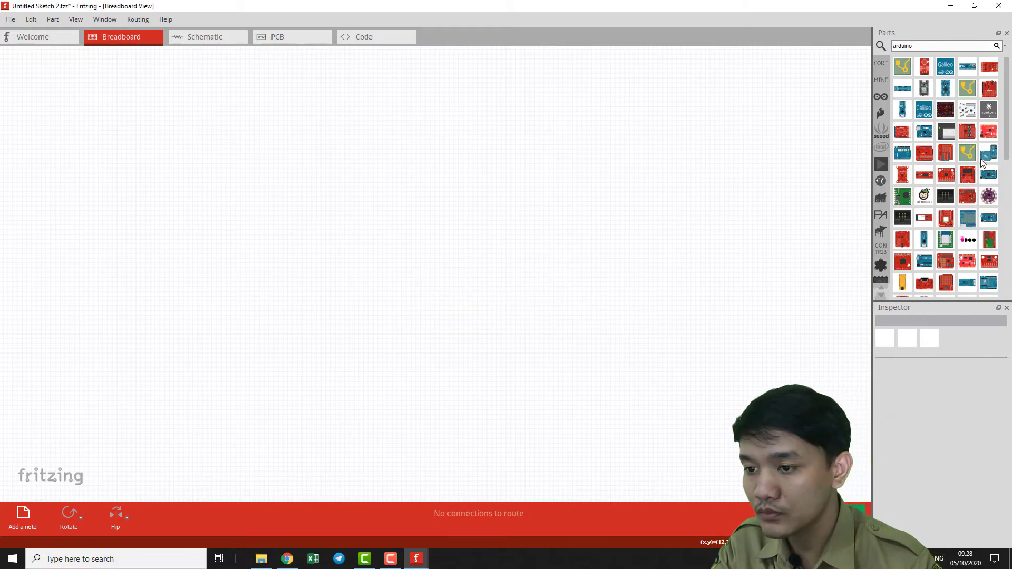
- Place the Arduino Uno (Rev3) - ICSP board near the middle of the empty breadboard view
scroll(975, 169, down, 1)
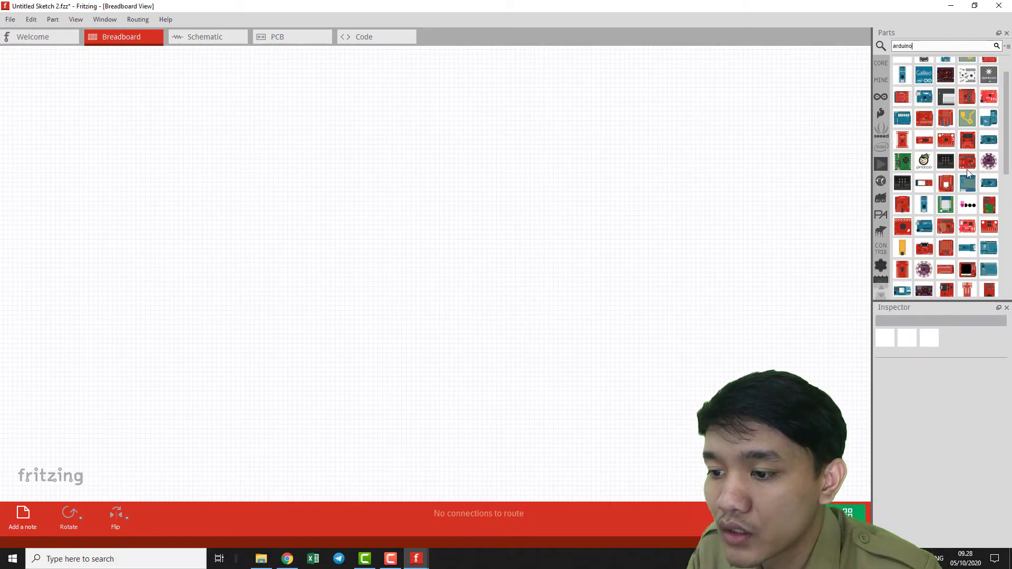
scroll(947, 132, up, 1)
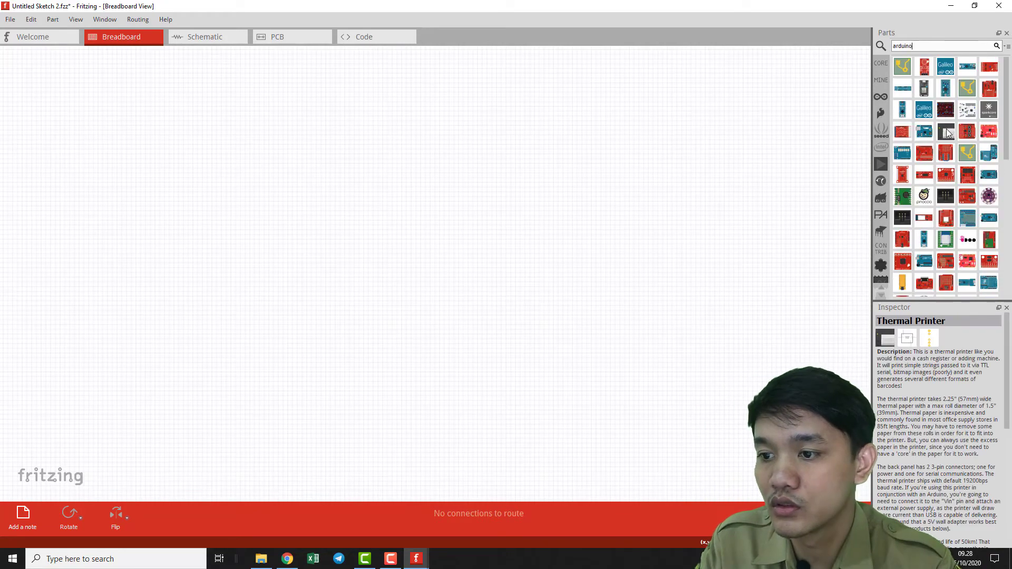
scroll(940, 132, down, 2)
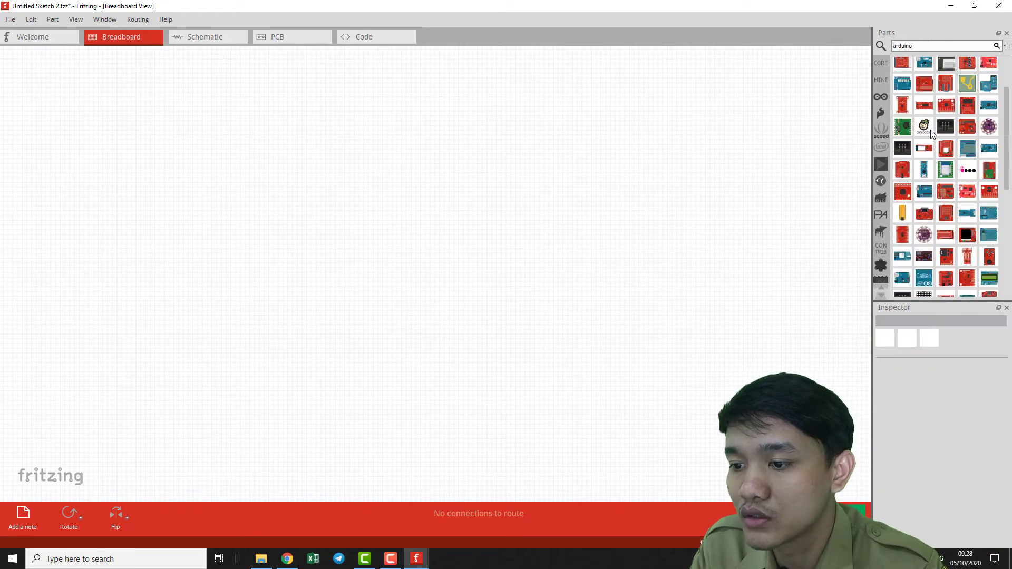
scroll(931, 134, down, 4)
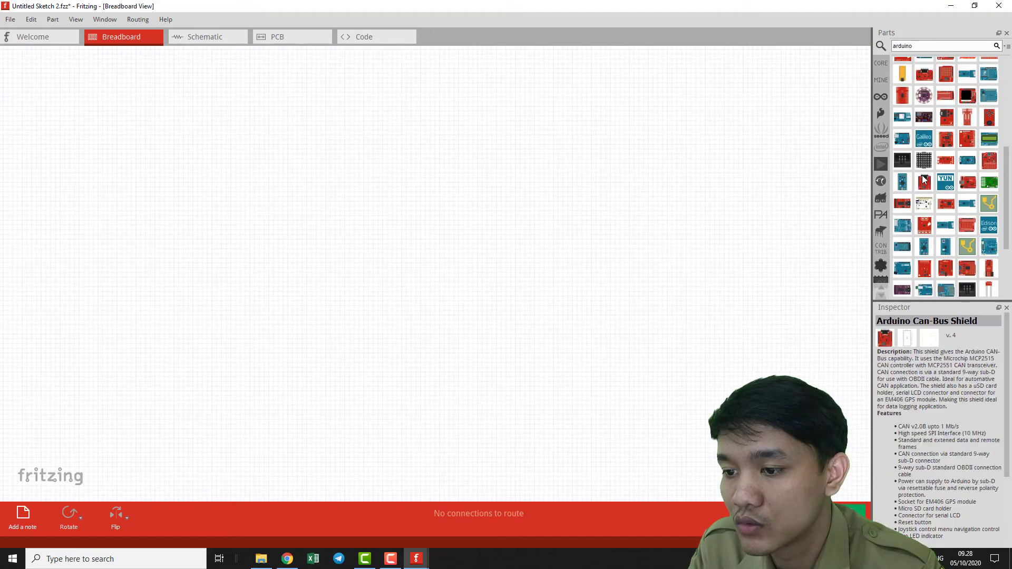
scroll(944, 200, down, 4)
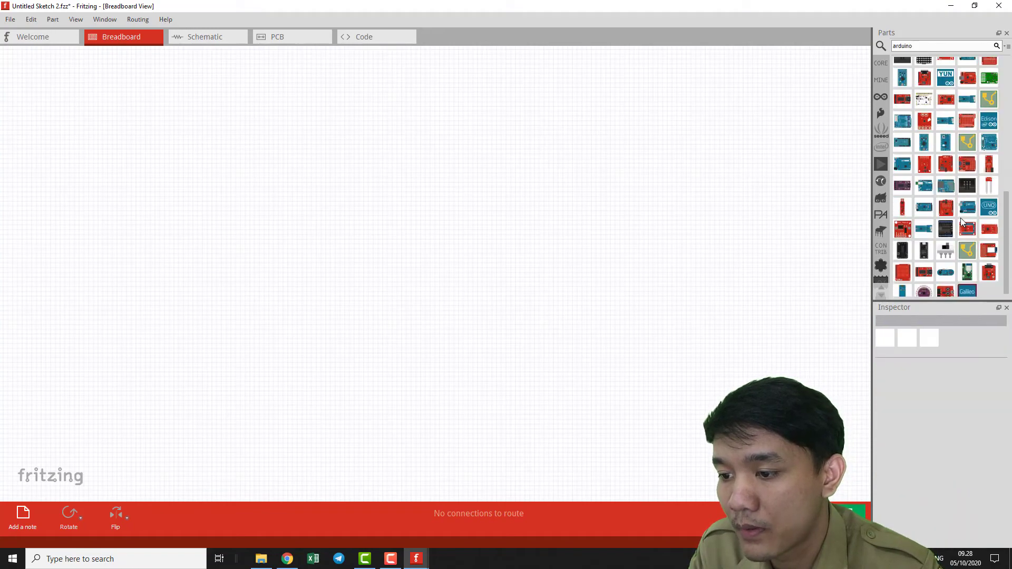
click(967, 207)
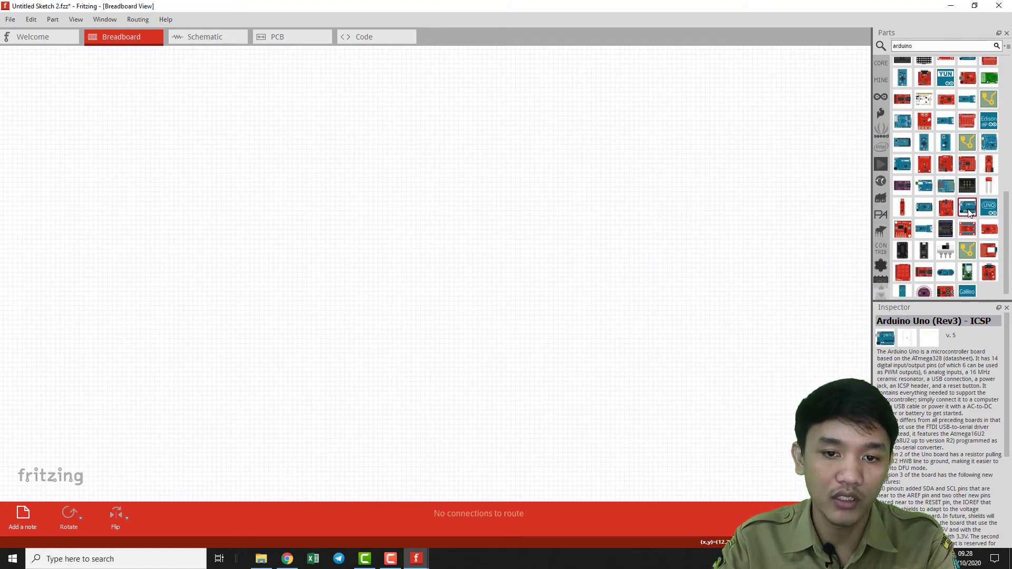
drag(968, 211, 365, 223)
click(564, 247)
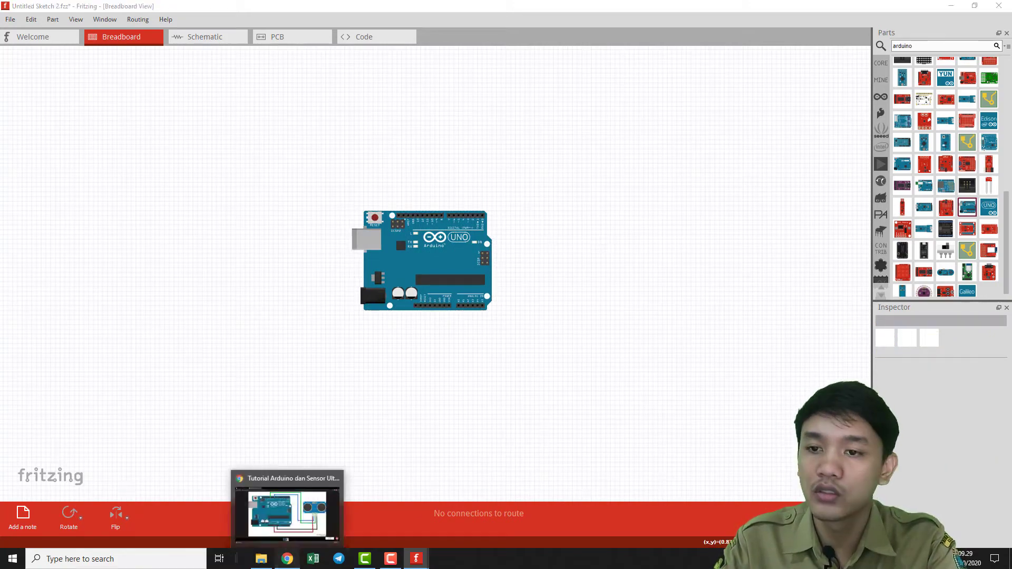
- Check the HC-SR04 wiring diagram in Chrome for the remaining component, and return to the sketch in Fritzing
click(288, 559)
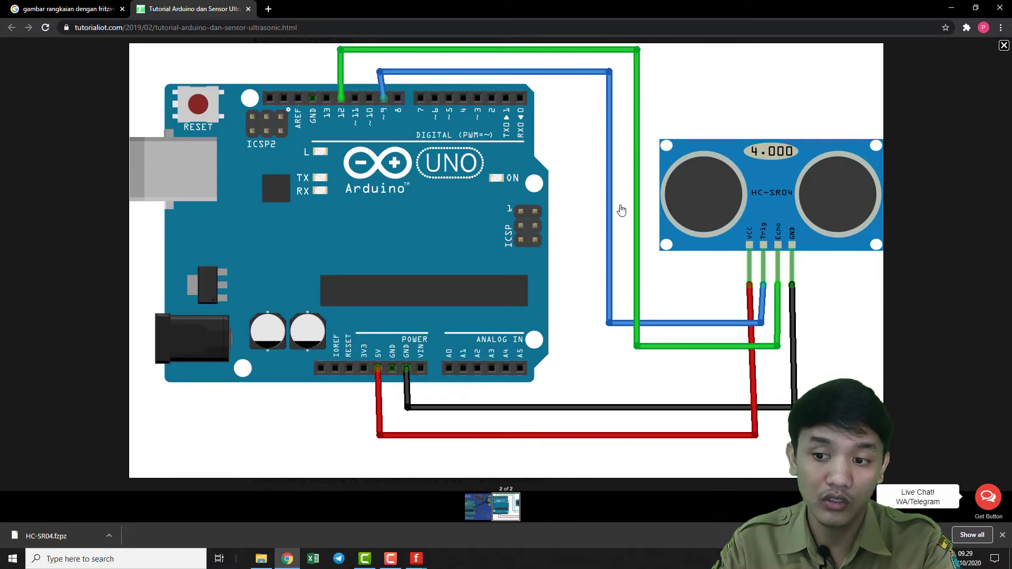
click(415, 565)
click(474, 514)
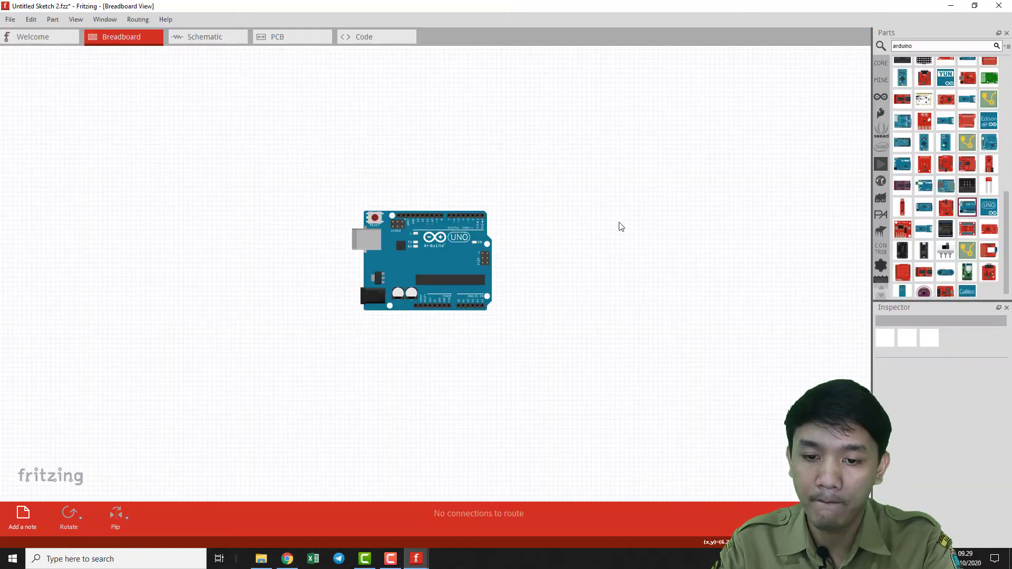
- Search the parts library for "ultrasonic"
drag(911, 46, 830, 48)
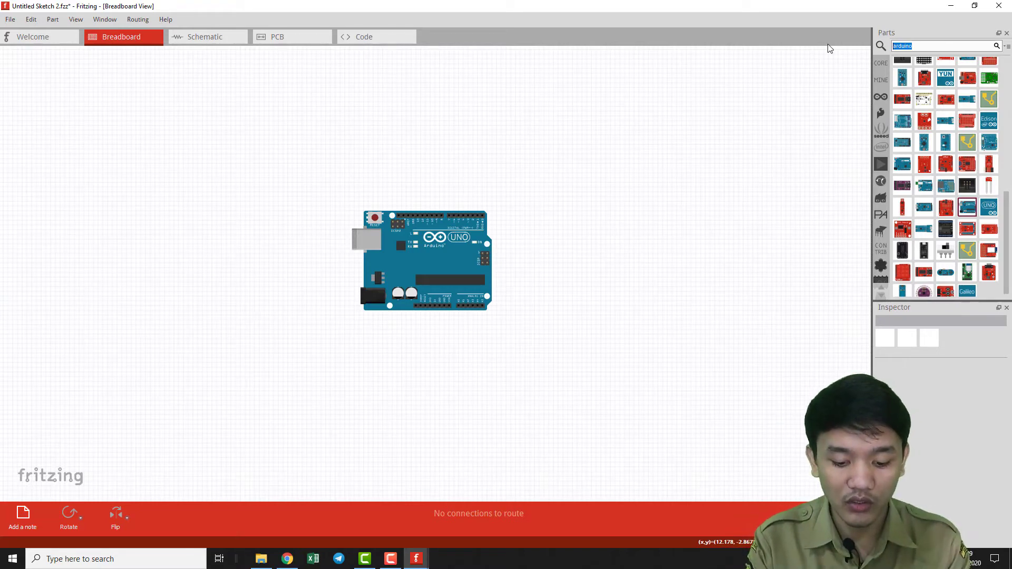
text(ultrasoni)
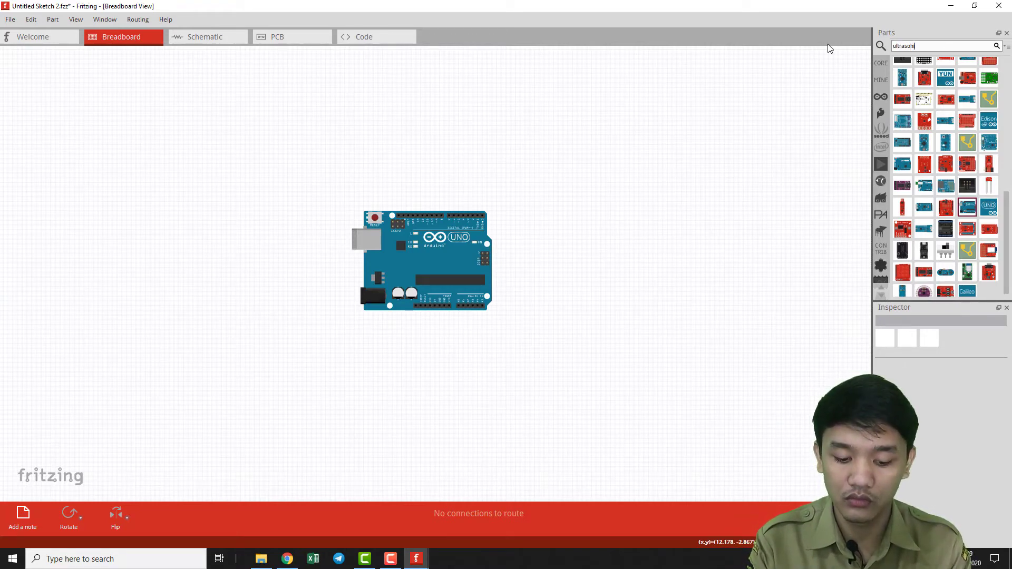
text(c)
key(Return)
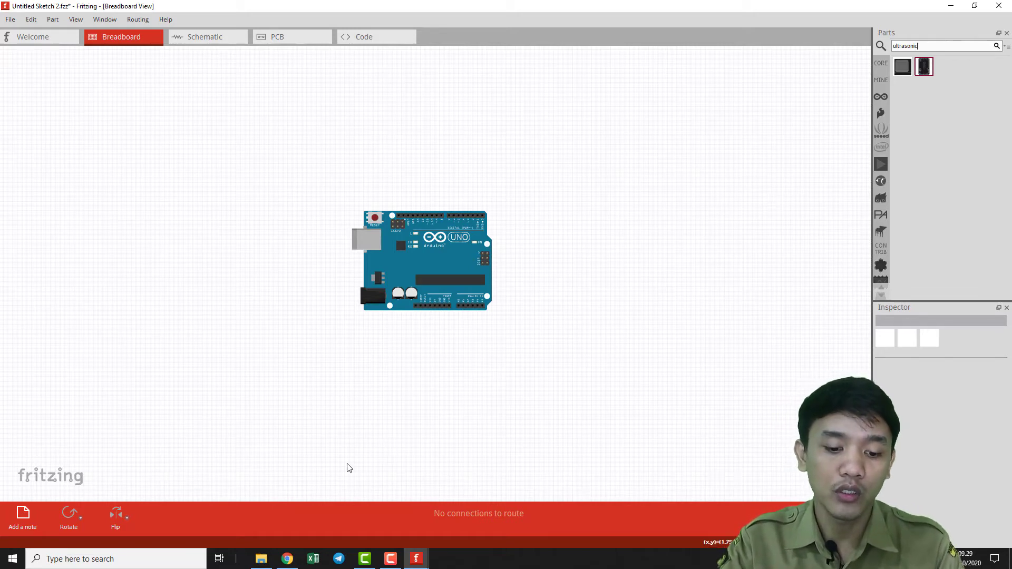
- Switch to Chrome and search the web in a new tab for "download library sensor ultrasonic fritzing"
mouse_move(287, 562)
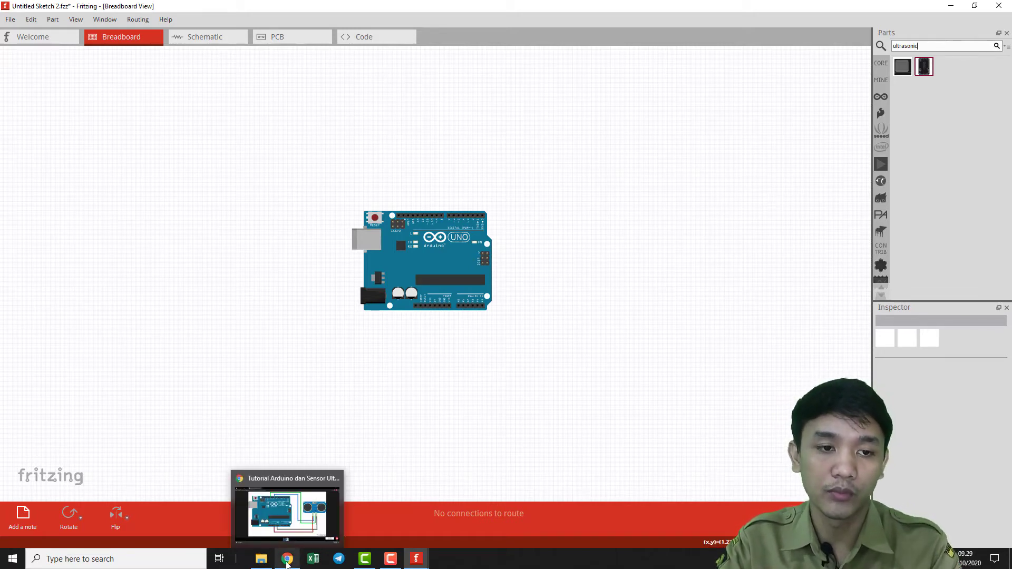
click(313, 476)
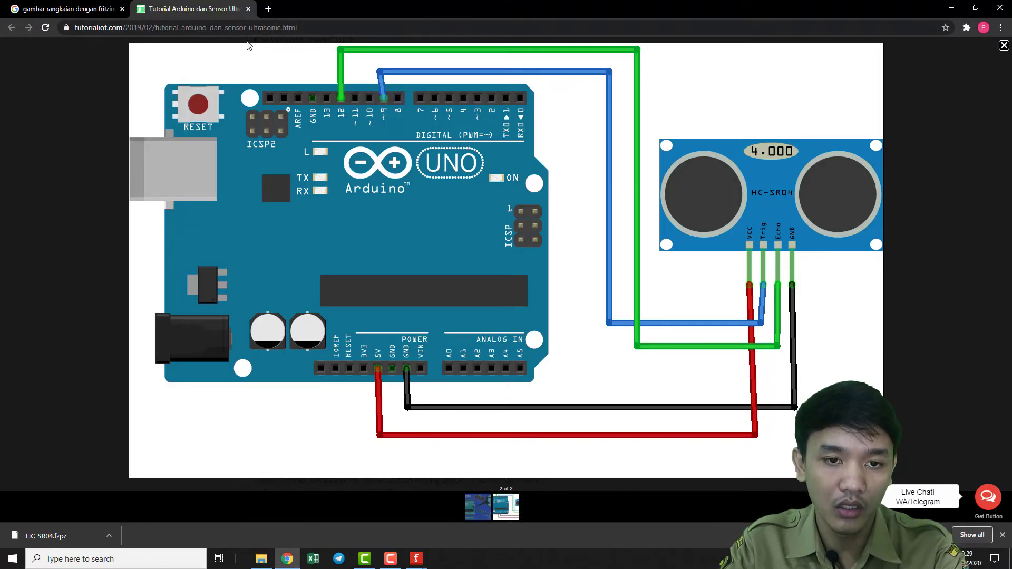
click(268, 9)
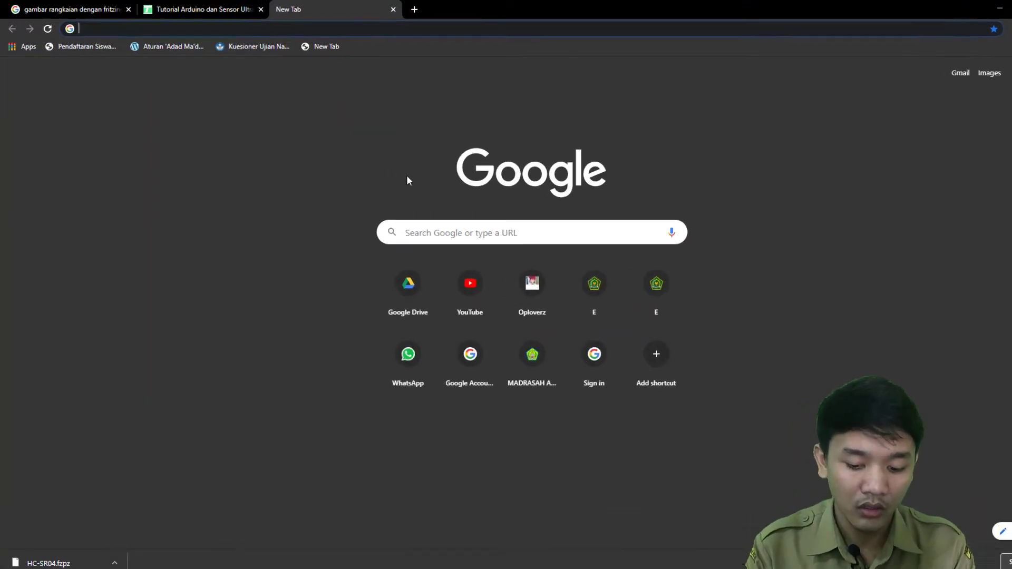
text(download)
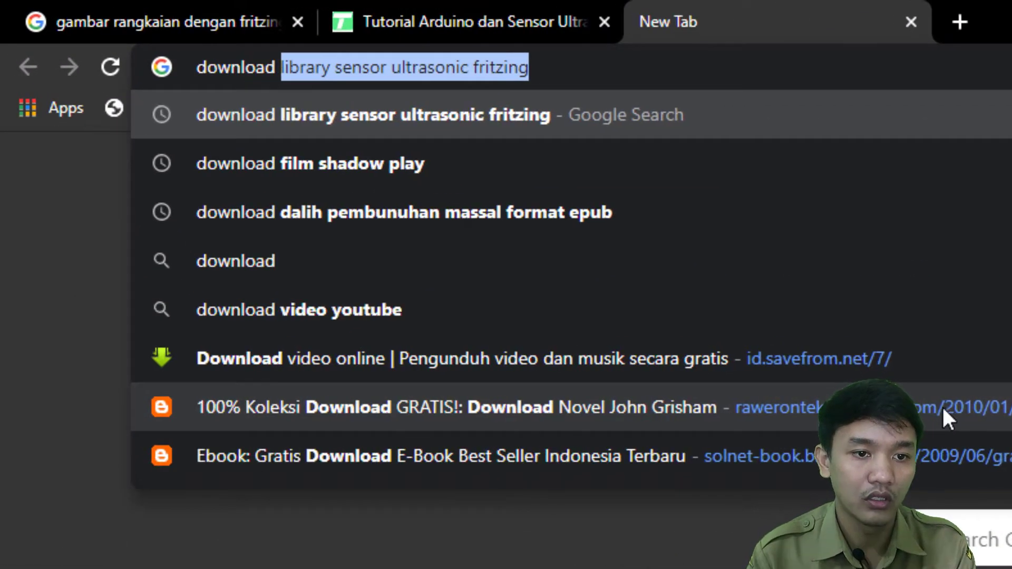
key(Right)
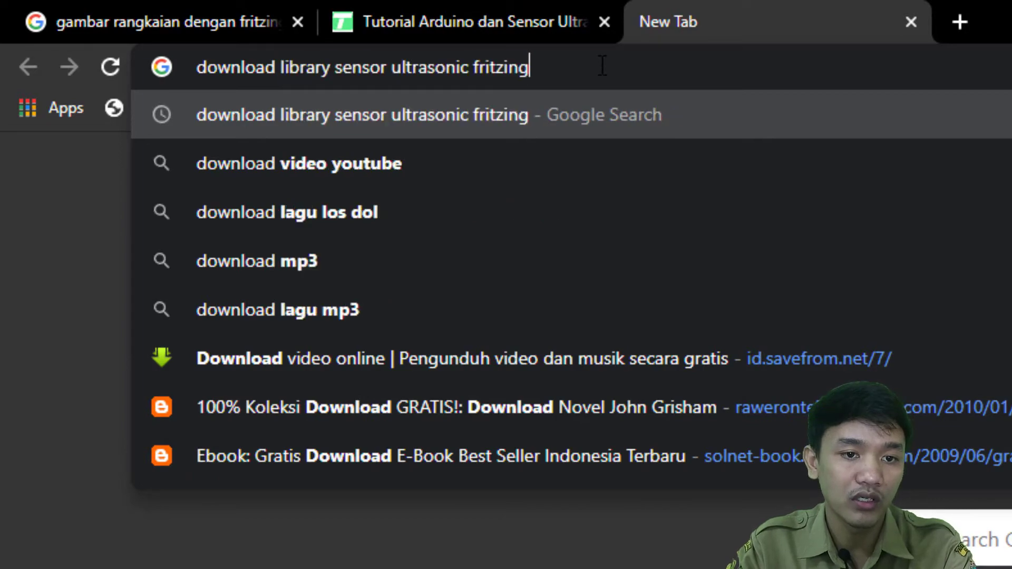
key(Return)
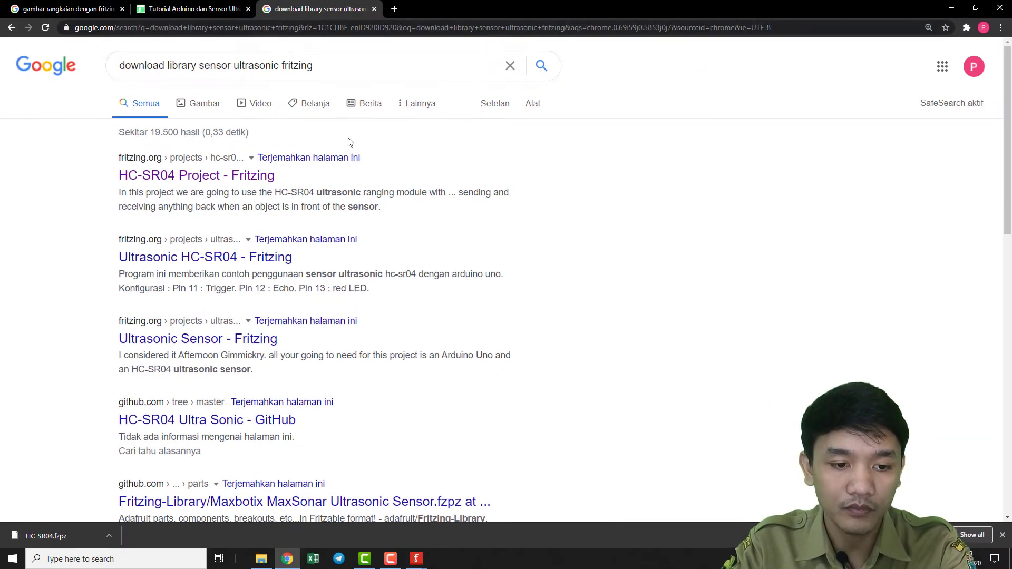
- Open the HC-SR04 Project page on fritzing.org and download the part file HC-SR04.fzpz
click(157, 176)
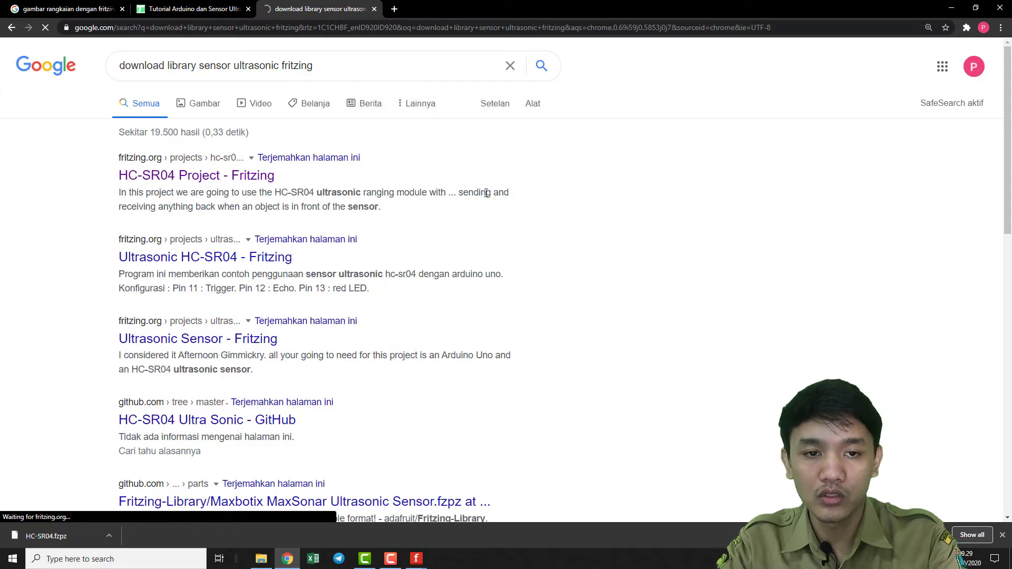
scroll(525, 266, down, 4)
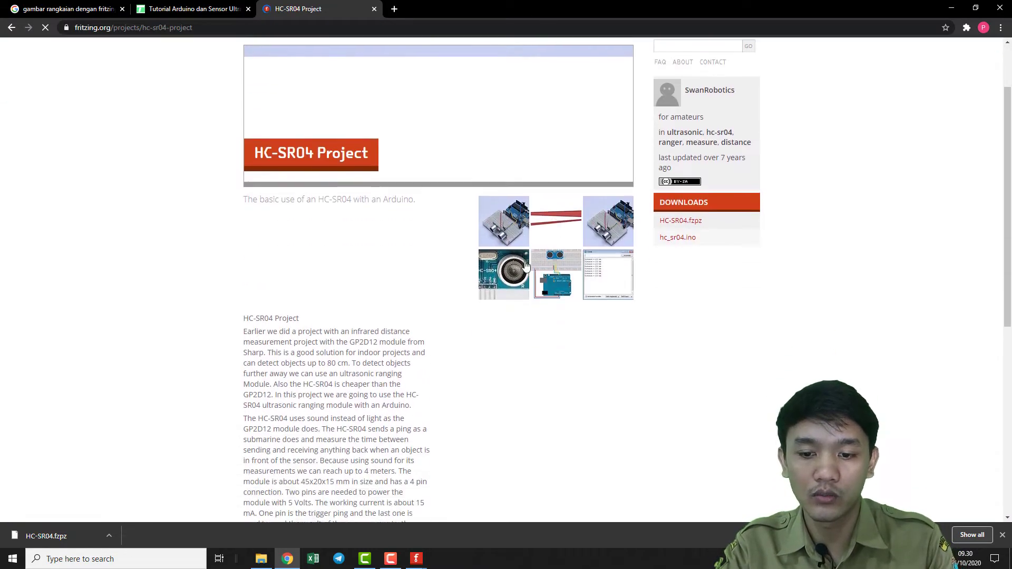
scroll(630, 269, up, 3)
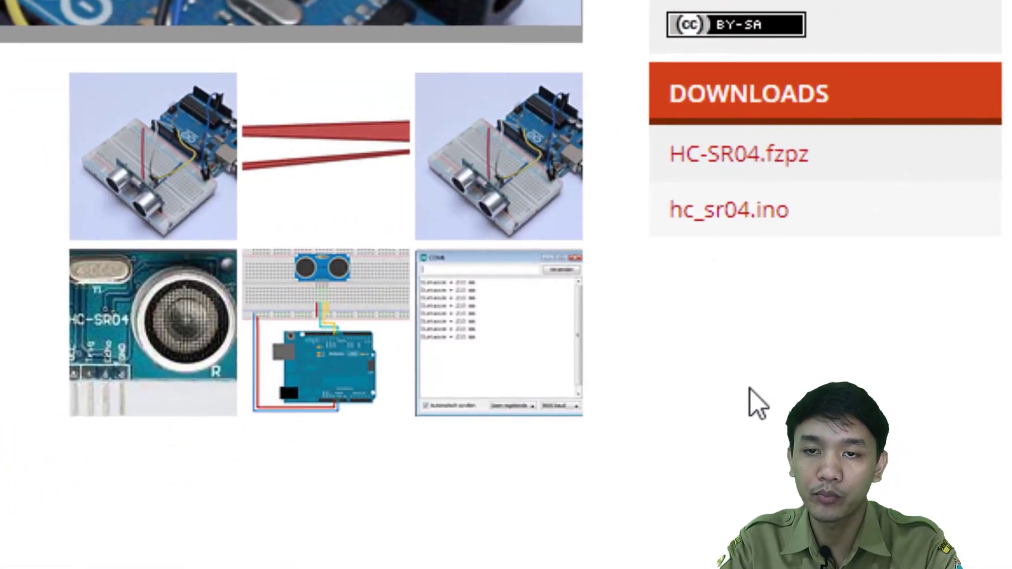
scroll(738, 343, up, 3)
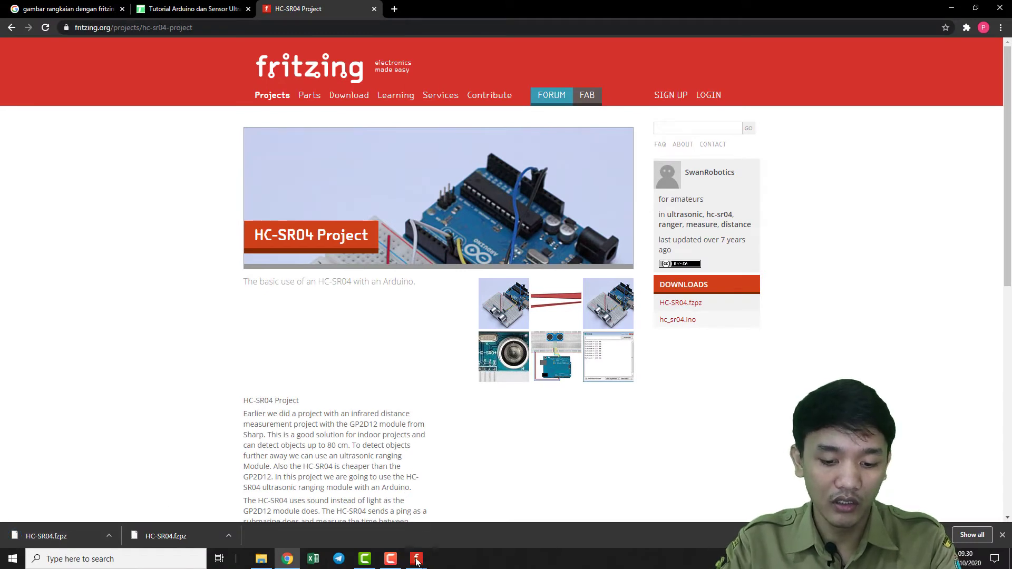
- Return to Fritzing and import HC-SR04.fzpz from the Downloads folder into the parts library
mouse_move(416, 558)
click(486, 520)
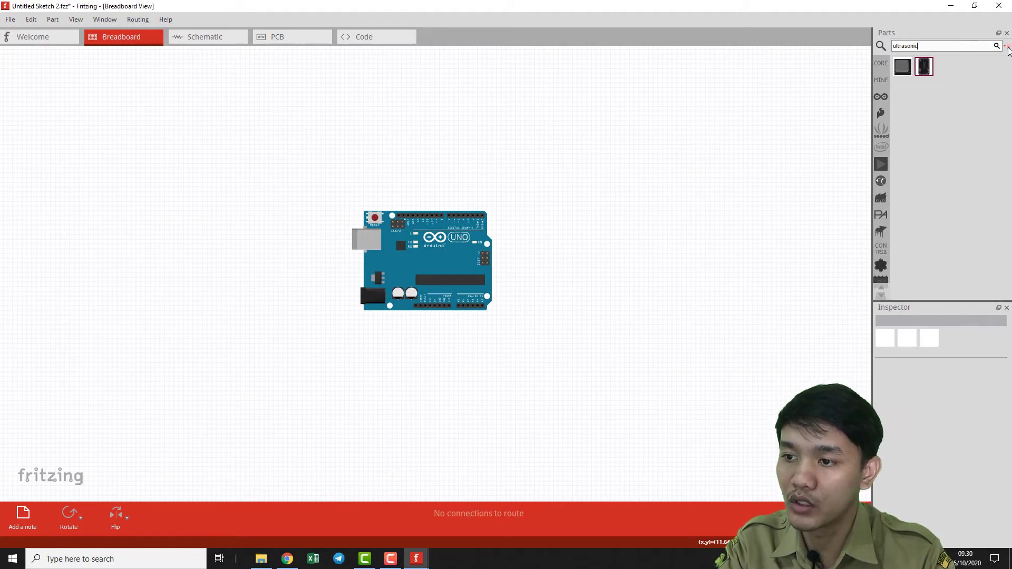
click(1007, 48)
click(955, 58)
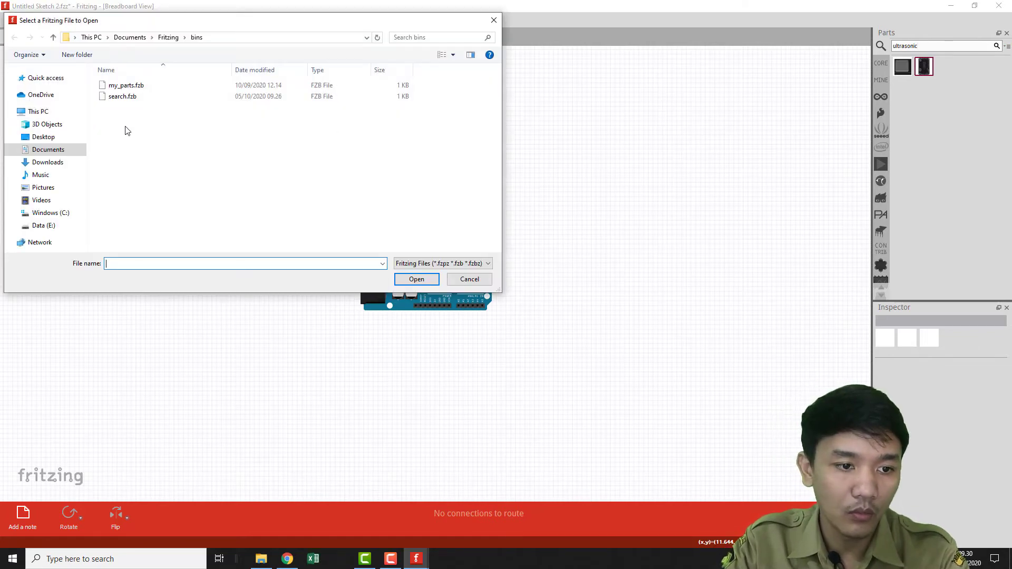
click(62, 163)
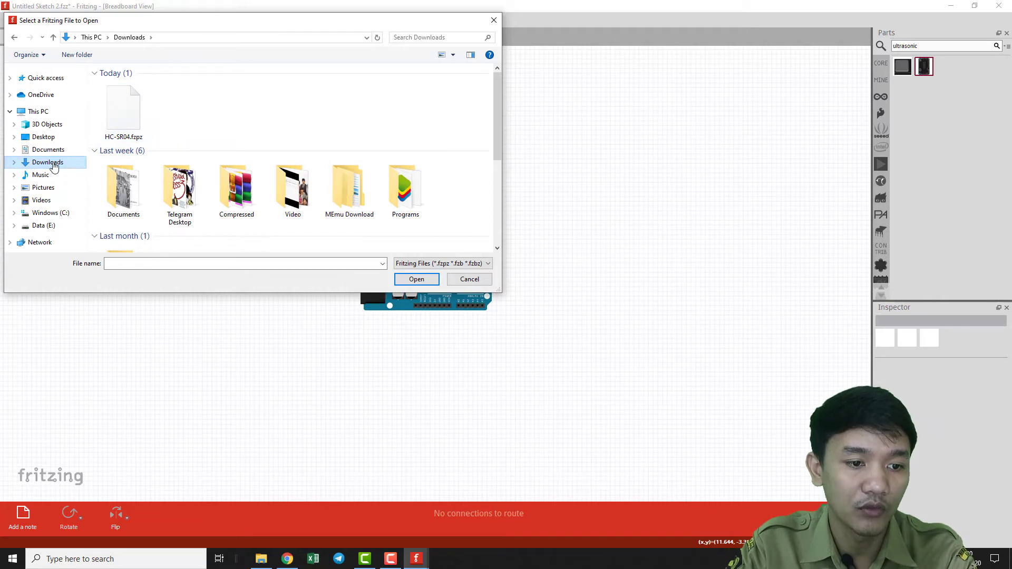
click(131, 127)
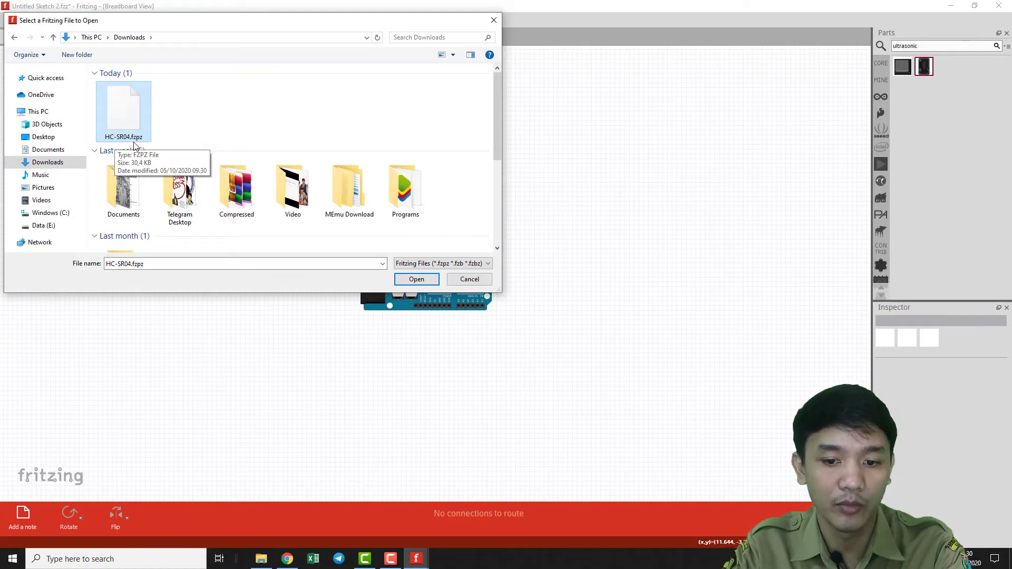
click(416, 279)
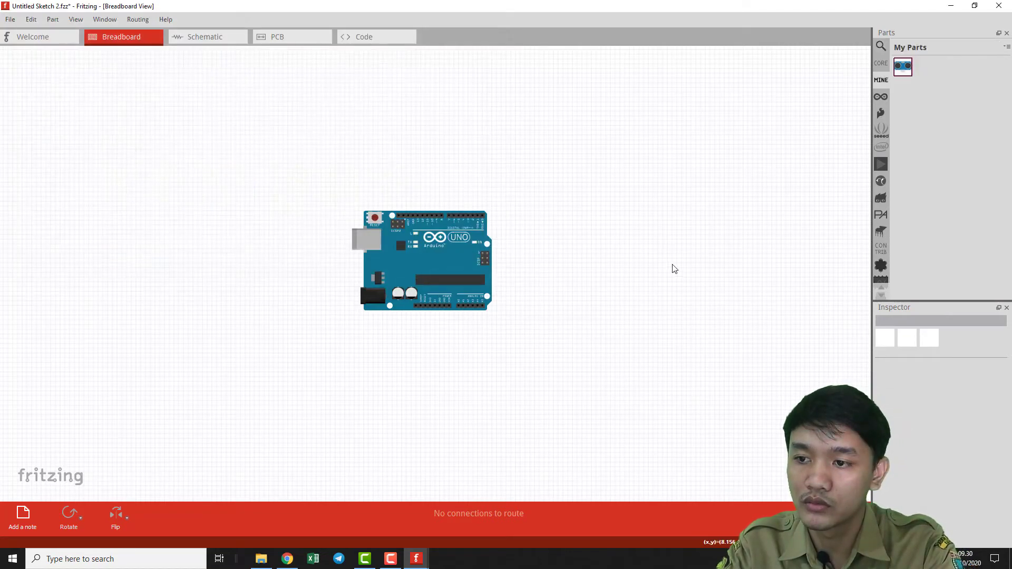
- Place the imported HC-SR04 sensor on the breadboard view to the right of the Arduino Uno
click(908, 72)
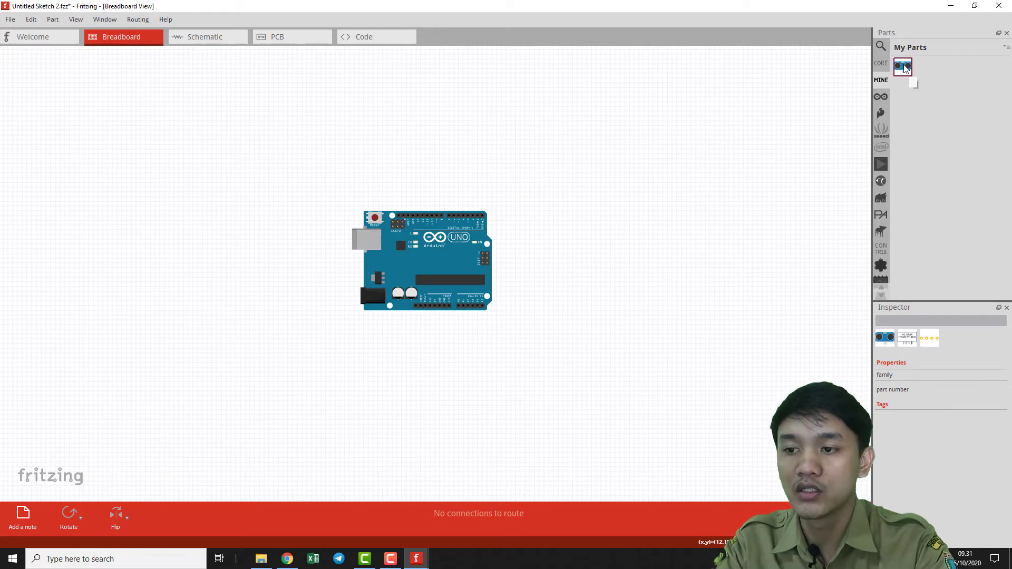
drag(905, 69, 573, 218)
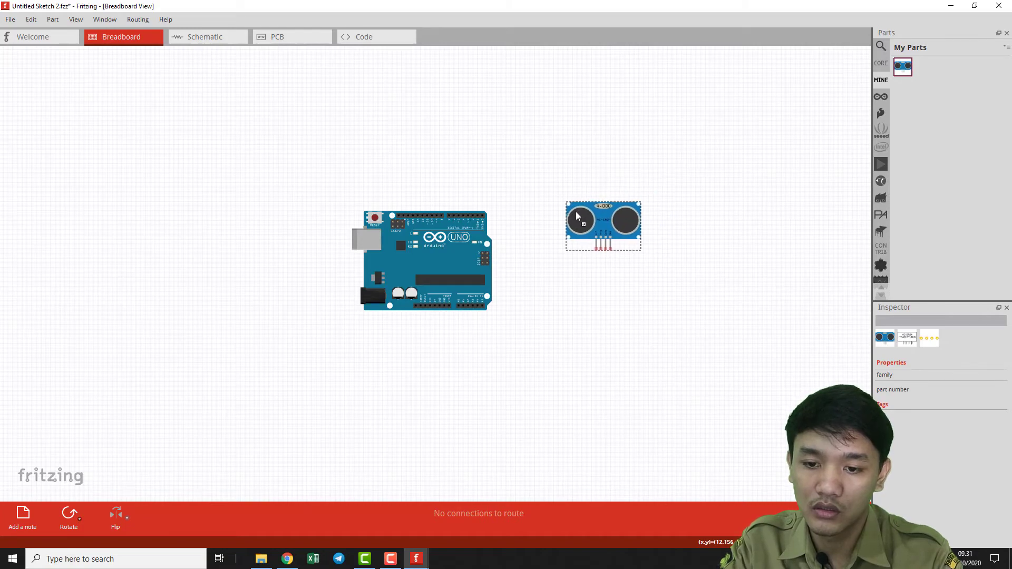
click(595, 277)
- Move the Arduino Uno slightly up so its upper edge lines up with the HC-SR04 sensor
click(440, 267)
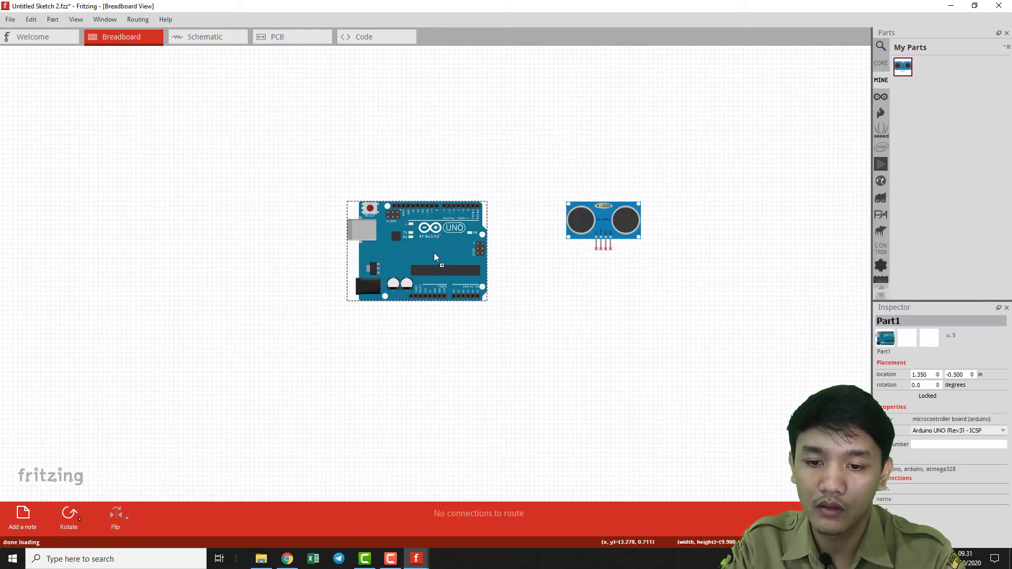
click(526, 280)
ctrl+scroll(588, 234, up, 2)
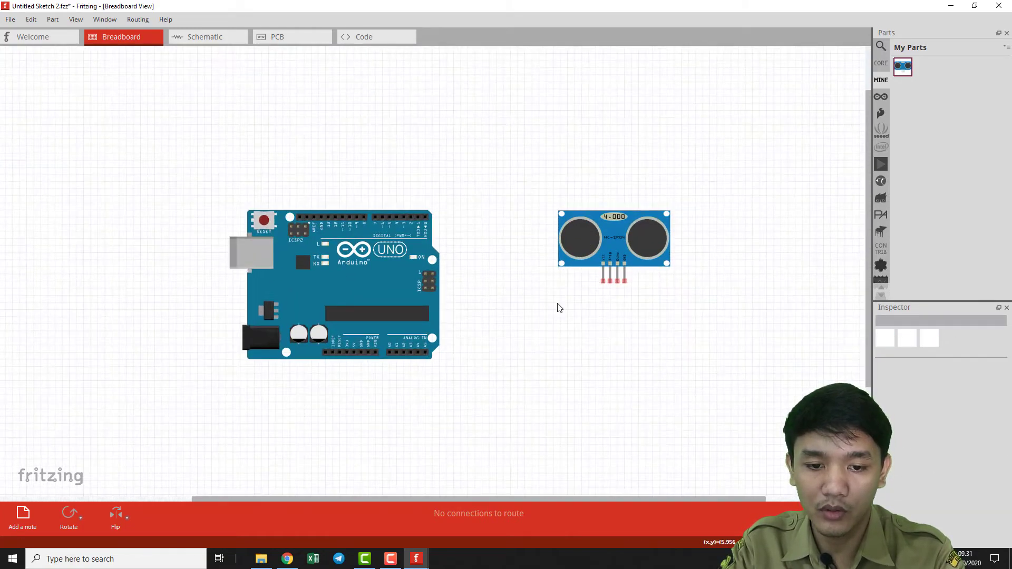
ctrl+scroll(559, 303, up, 1)
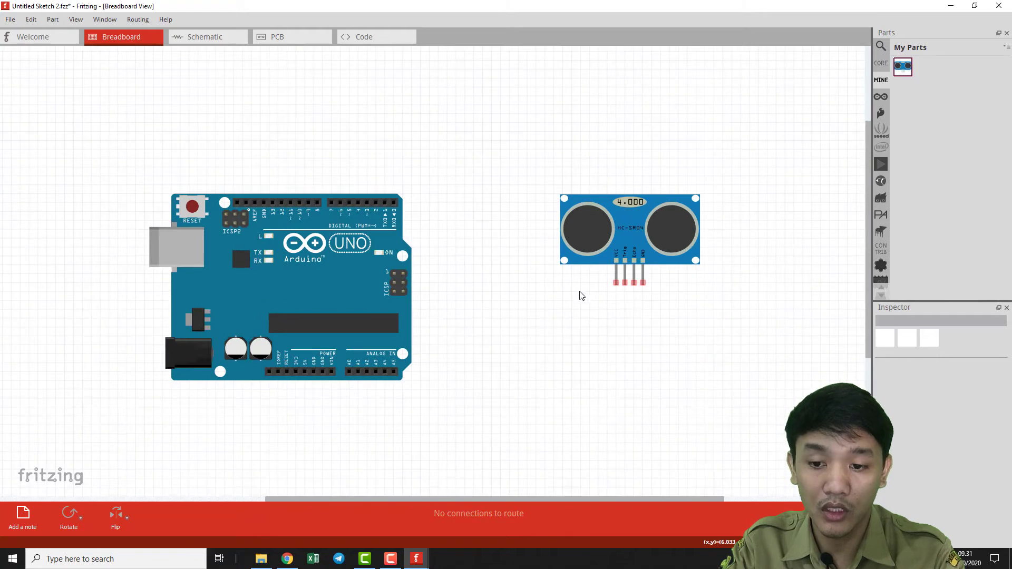
click(627, 233)
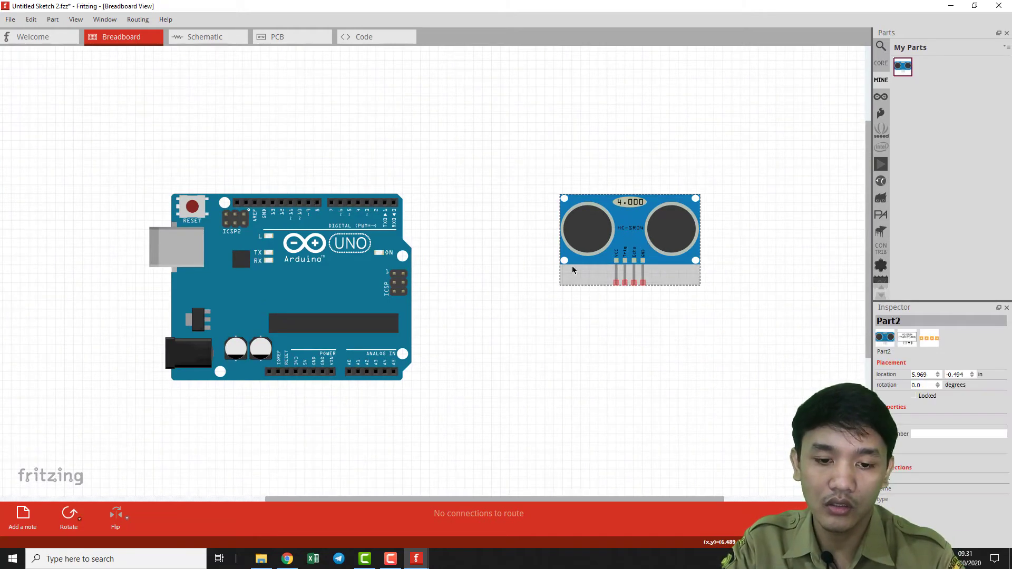
click(460, 258)
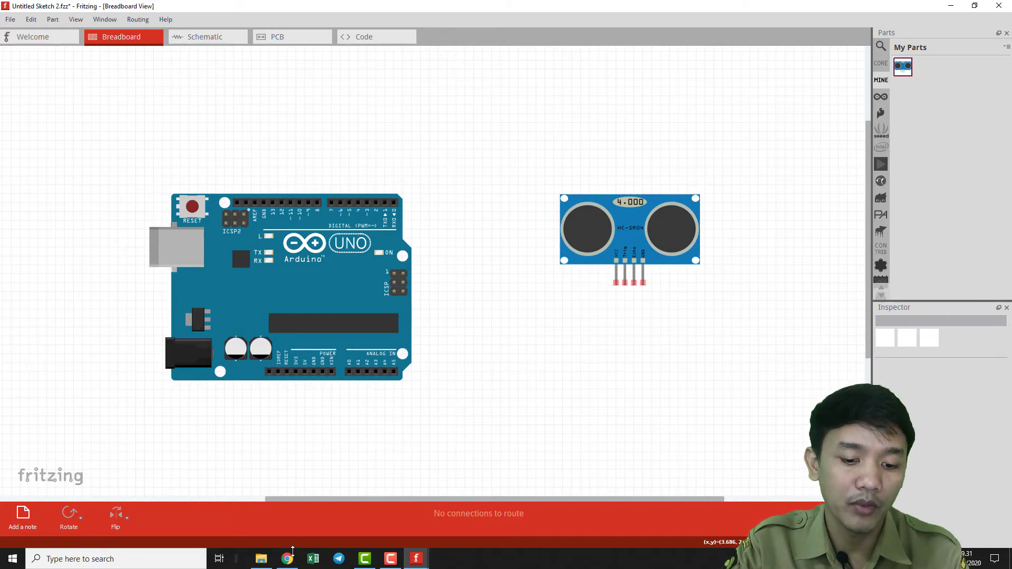
- Check the HC-SR04 pin connections in the tutorial's wiring diagram in Chrome, and return to the Fritzing sketch
click(289, 558)
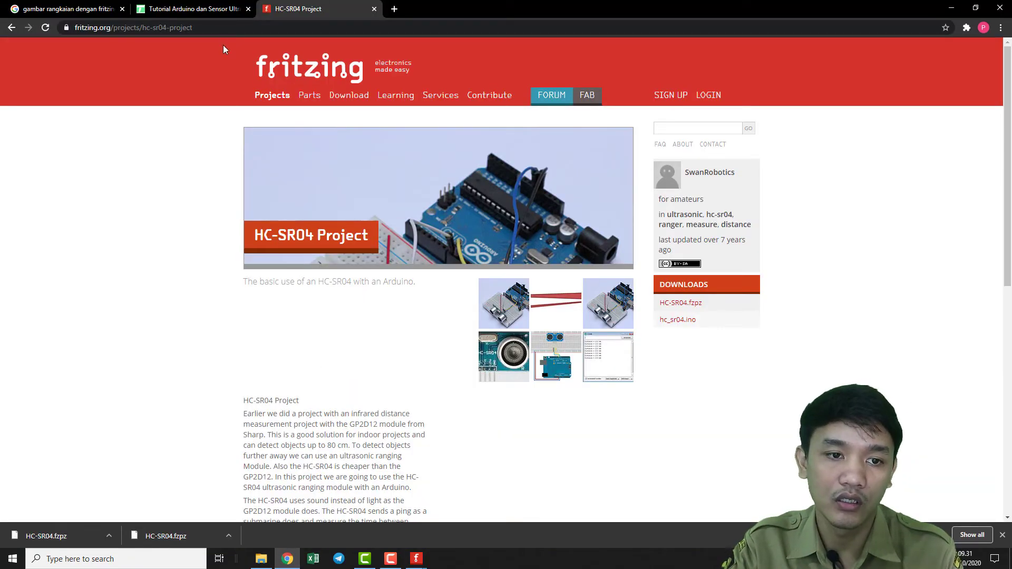
click(195, 8)
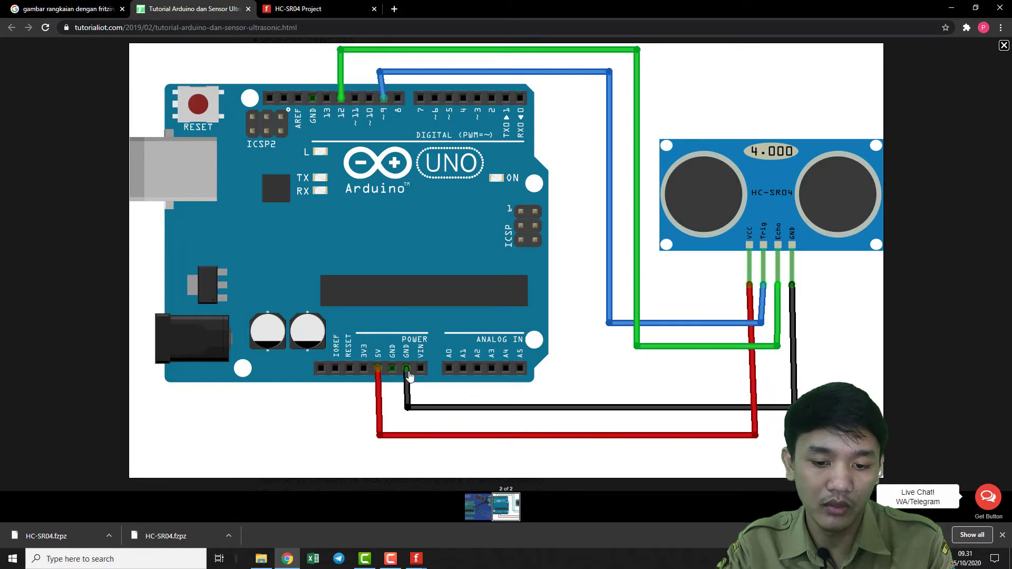
mouse_move(416, 558)
click(474, 514)
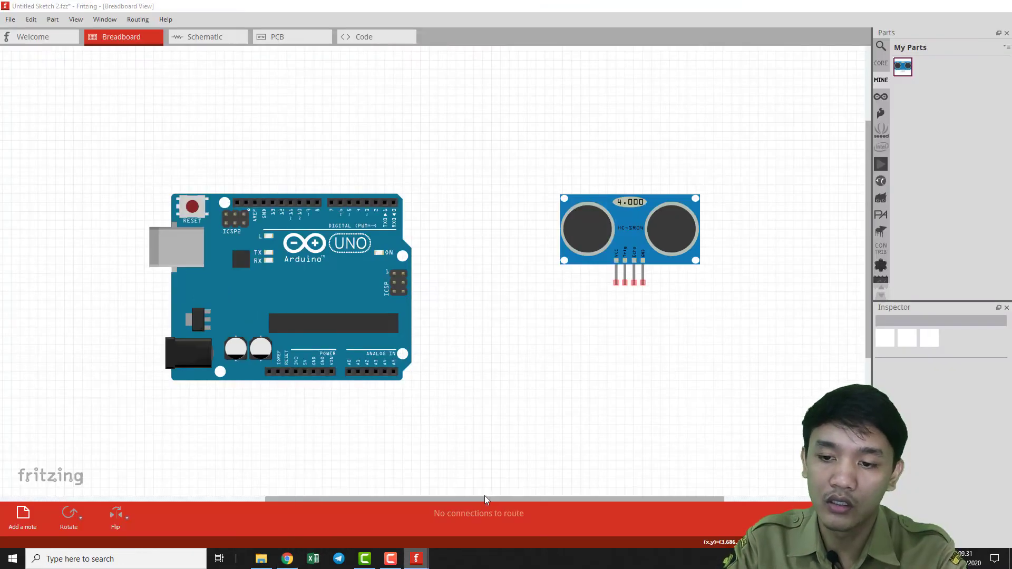
- Draw a wire from the sensor's VCC pin to the Arduino's 5V pin
scroll(449, 351, down, 1)
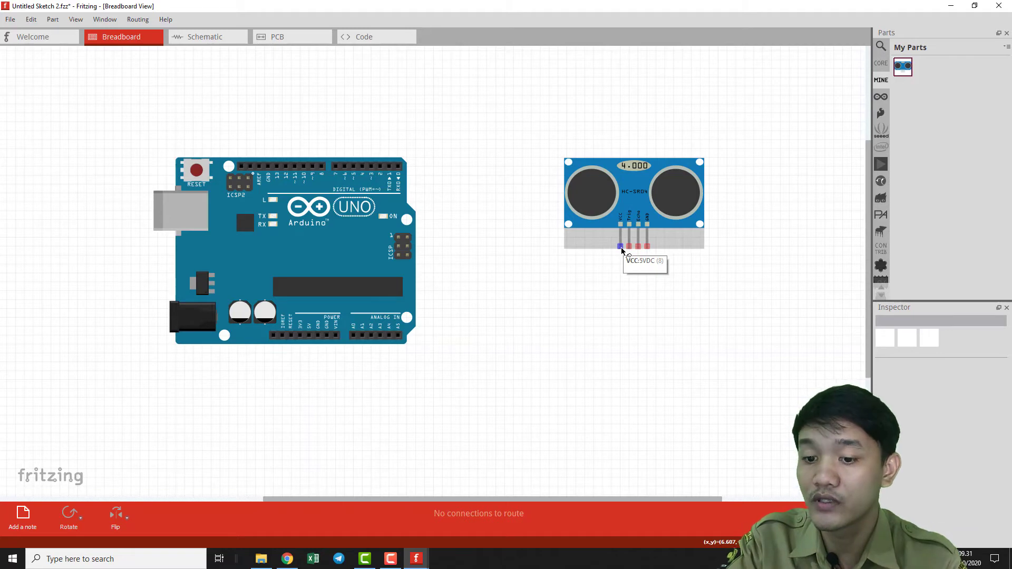
mouse_move(622, 250)
mouse_down()
mouse_move(576, 329)
mouse_move(488, 374)
mouse_move(350, 379)
mouse_move(315, 358)
mouse_move(311, 338)
mouse_up()
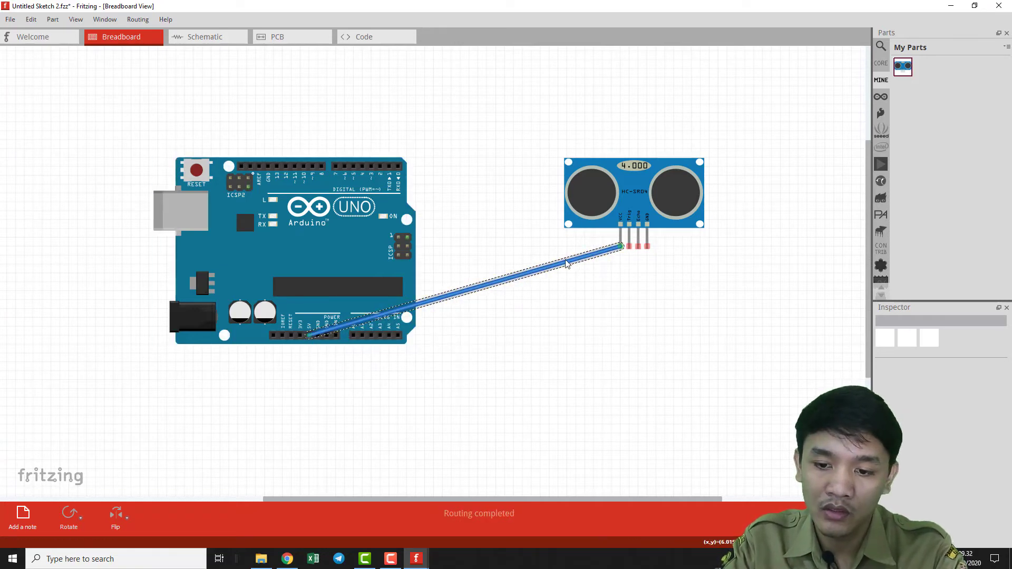
click(538, 279)
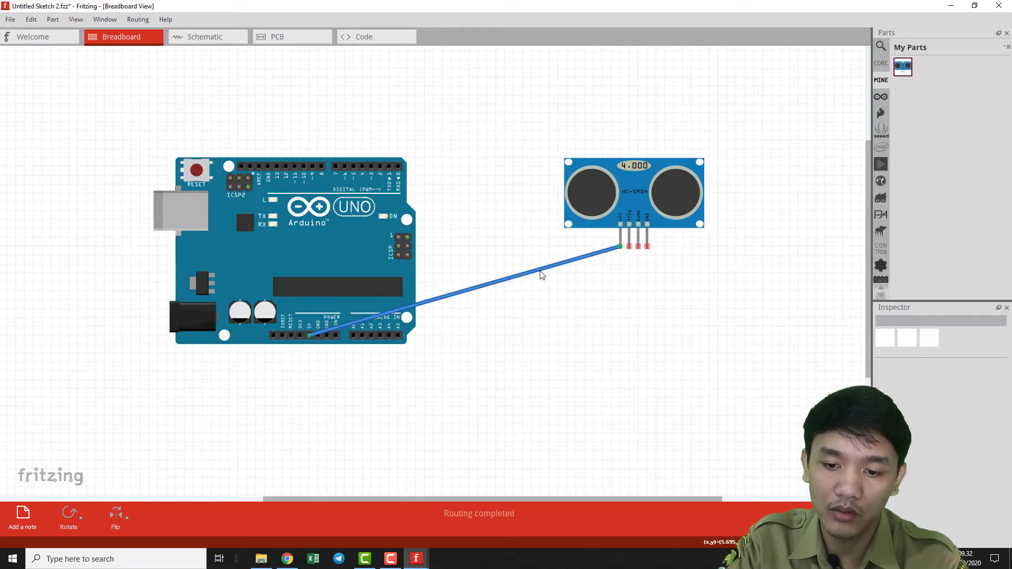
- Bend the VCC wire at right angles, with one corner below the sensor's VCC pin and one below the Arduino's 5V pin
double_click(539, 271)
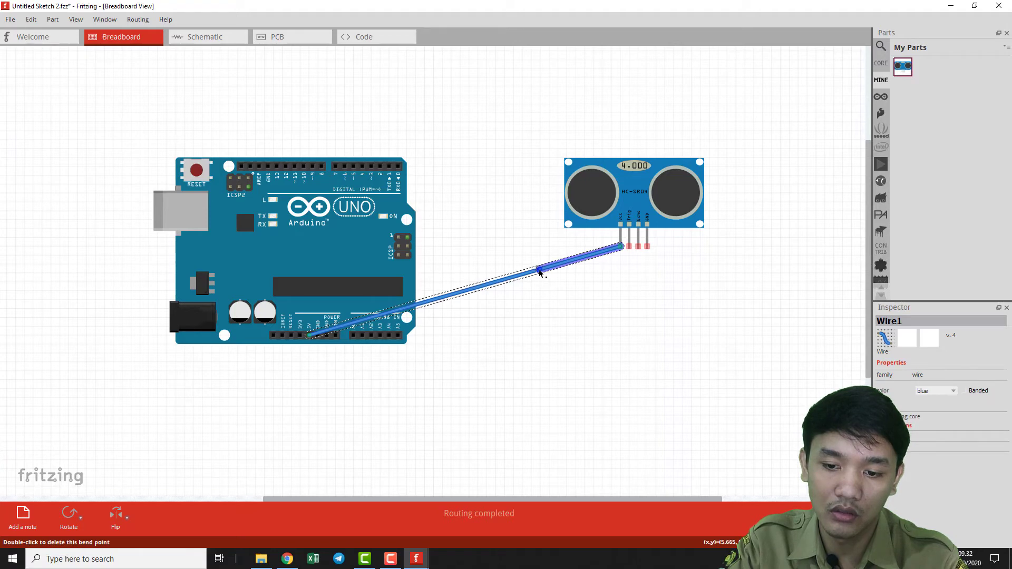
drag(540, 270, 621, 378)
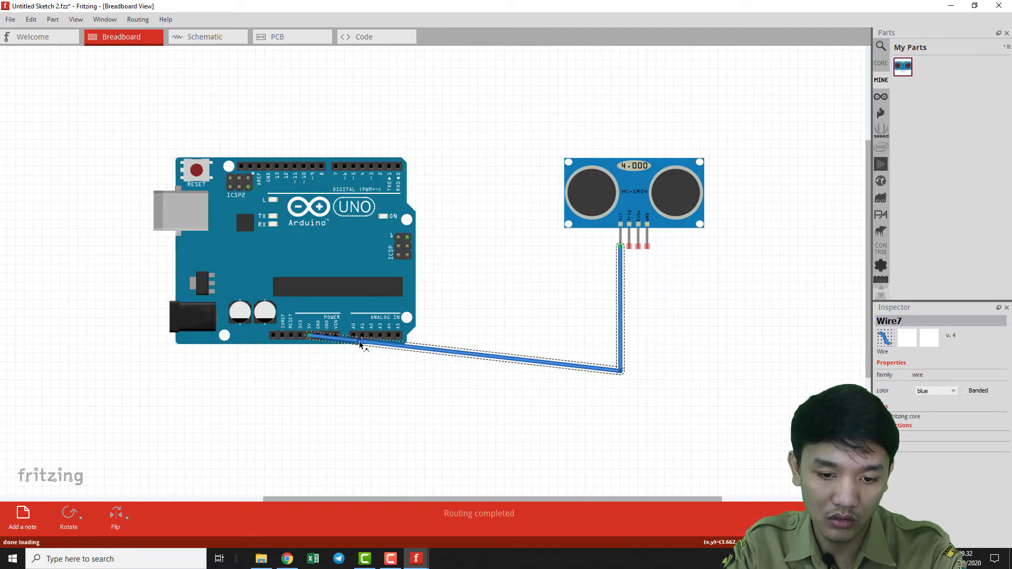
drag(359, 343, 312, 372)
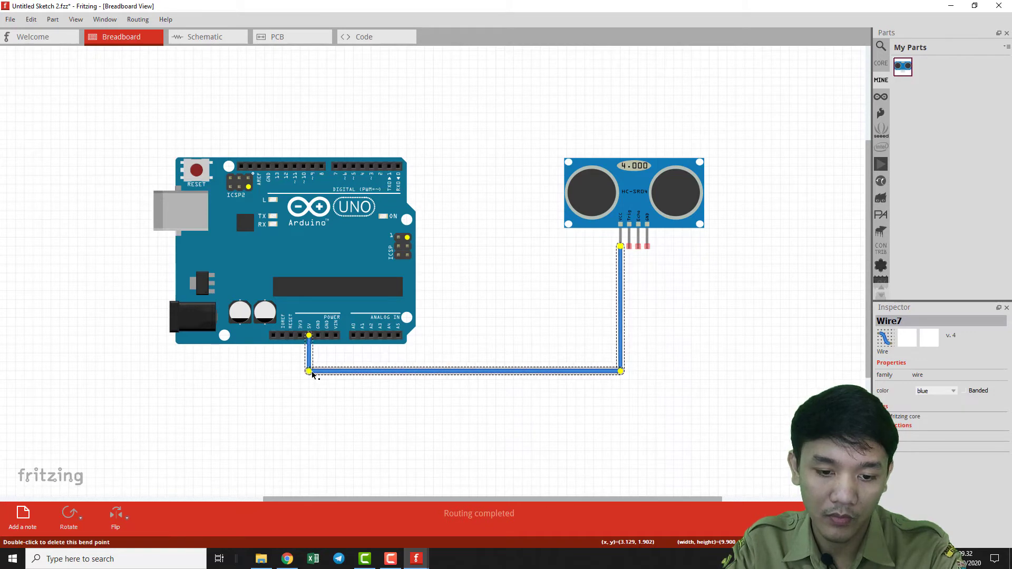
click(506, 356)
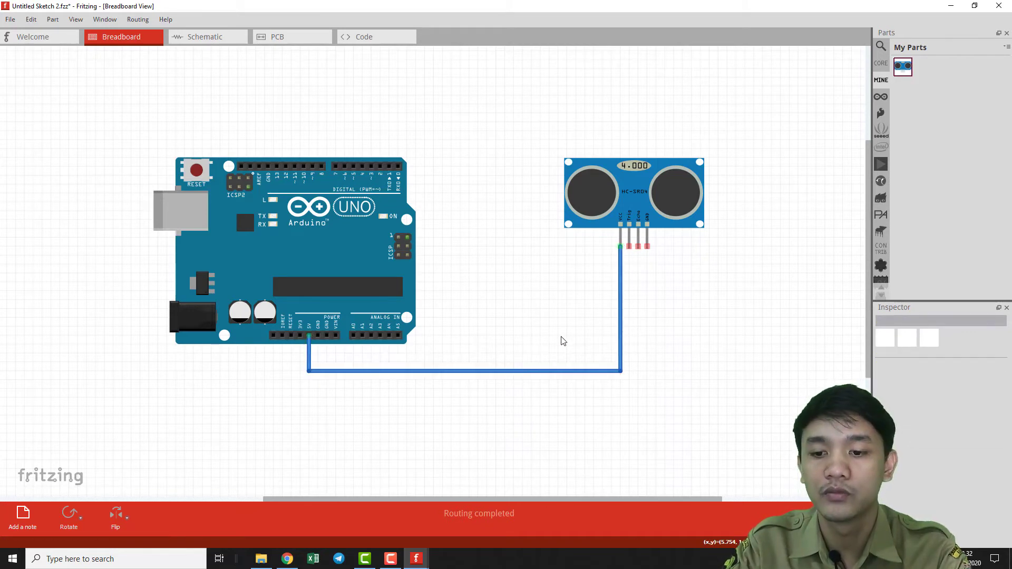
- Change the color of the wire between the sensor's VCC pin and the Arduino's 5V pin to red
click(544, 372)
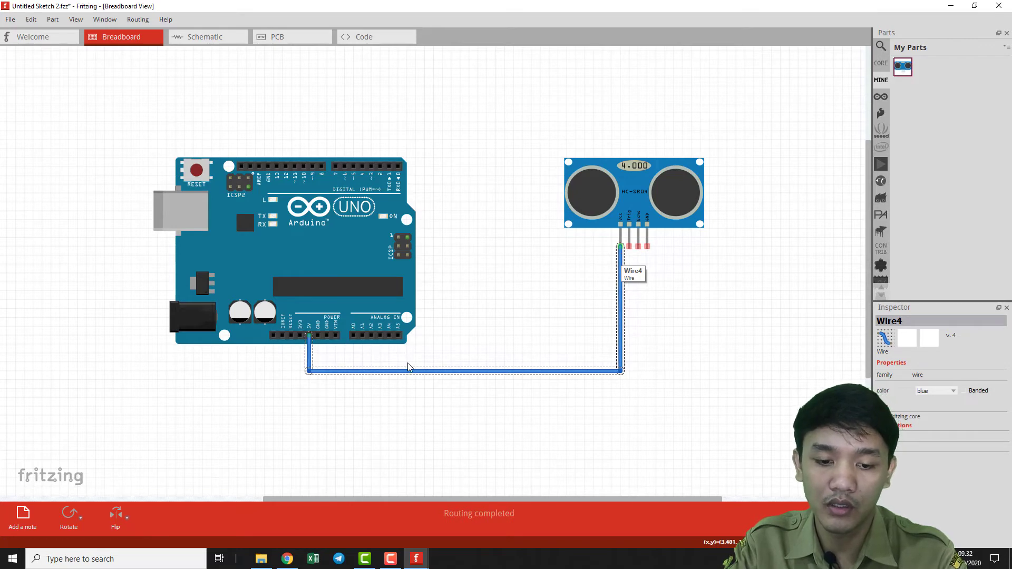
right_click(620, 280)
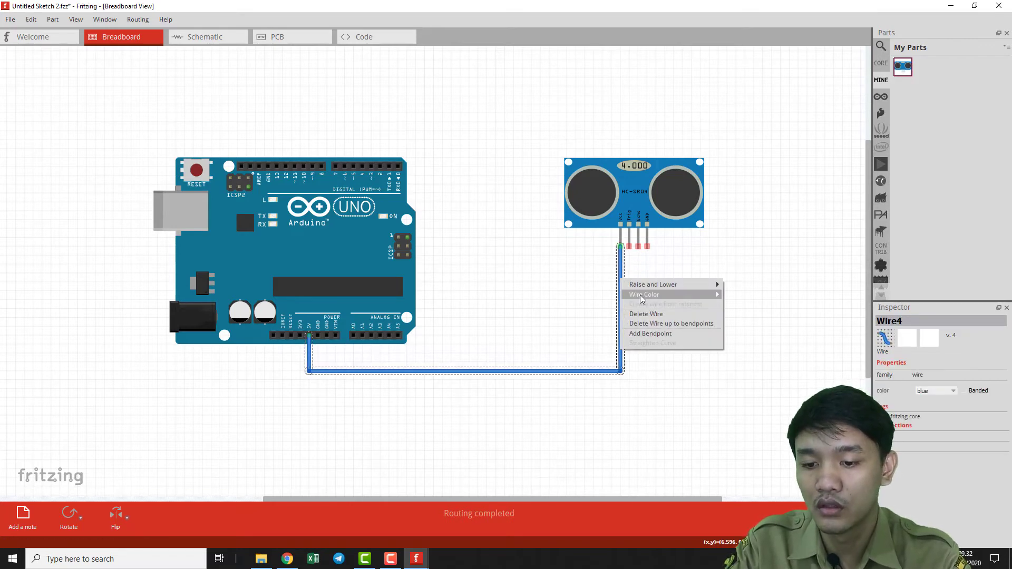
mouse_move(641, 298)
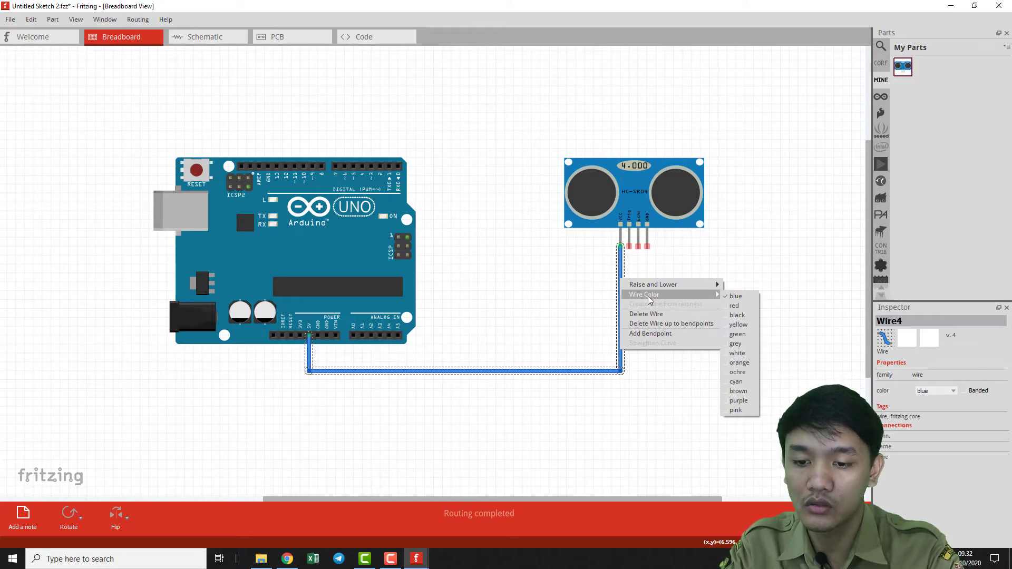
click(748, 308)
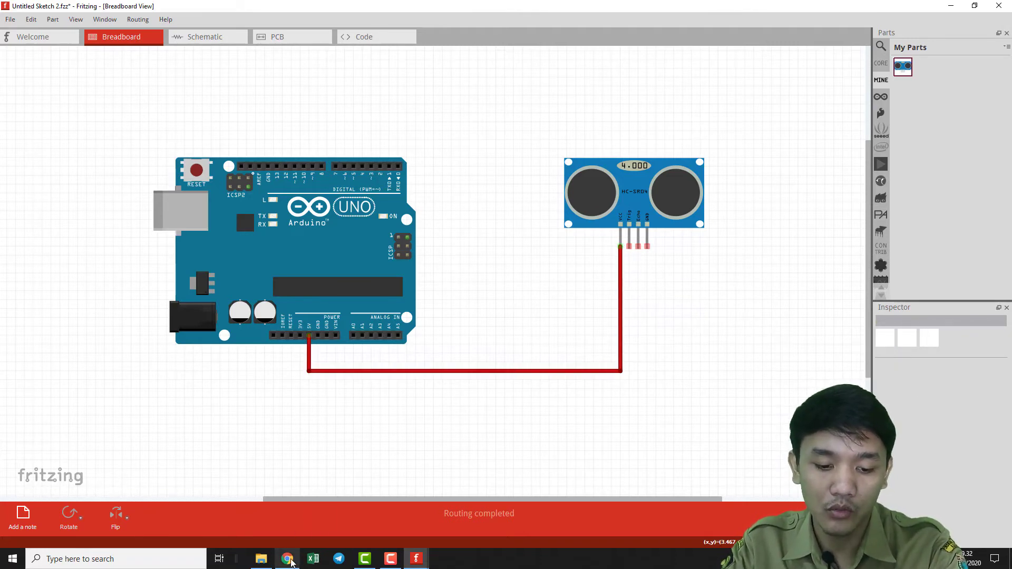
- Following the tutorial diagram in Chrome, wire the sensor's GND pin to the Arduino's GND pin beside VIN in Fritzing, with right-angle bends below both pins
click(287, 558)
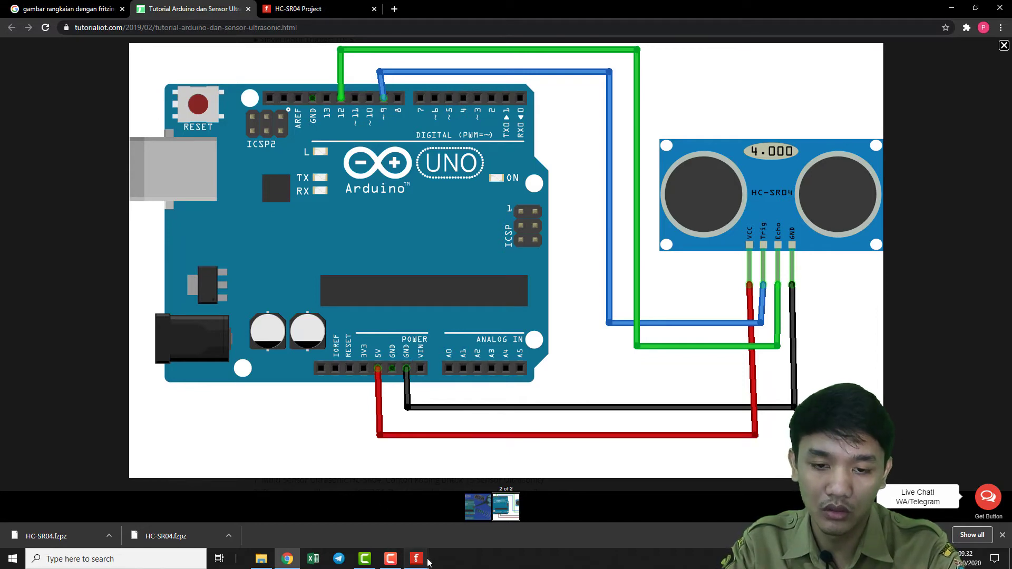
mouse_move(417, 558)
click(466, 519)
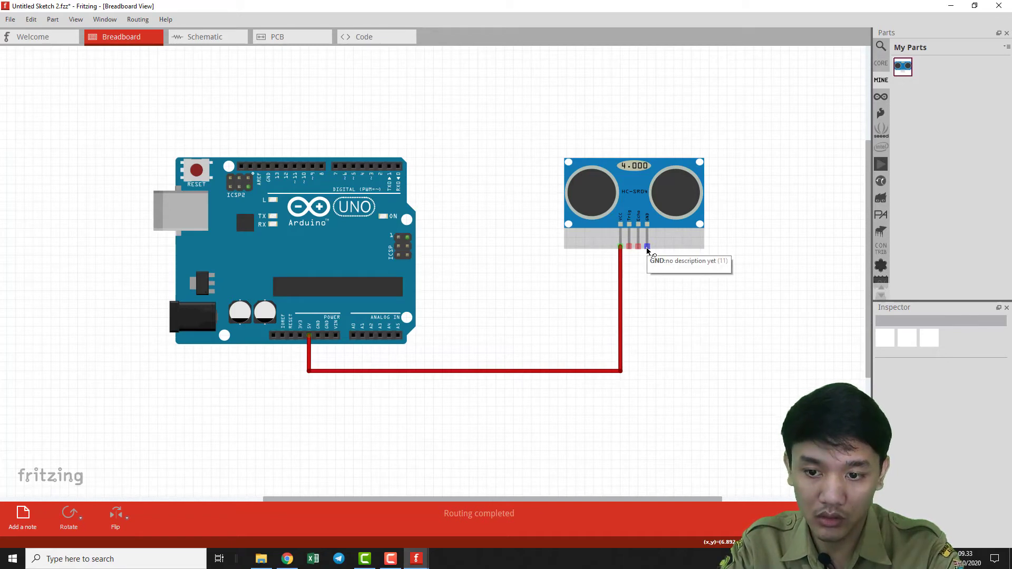
drag(647, 248, 326, 339)
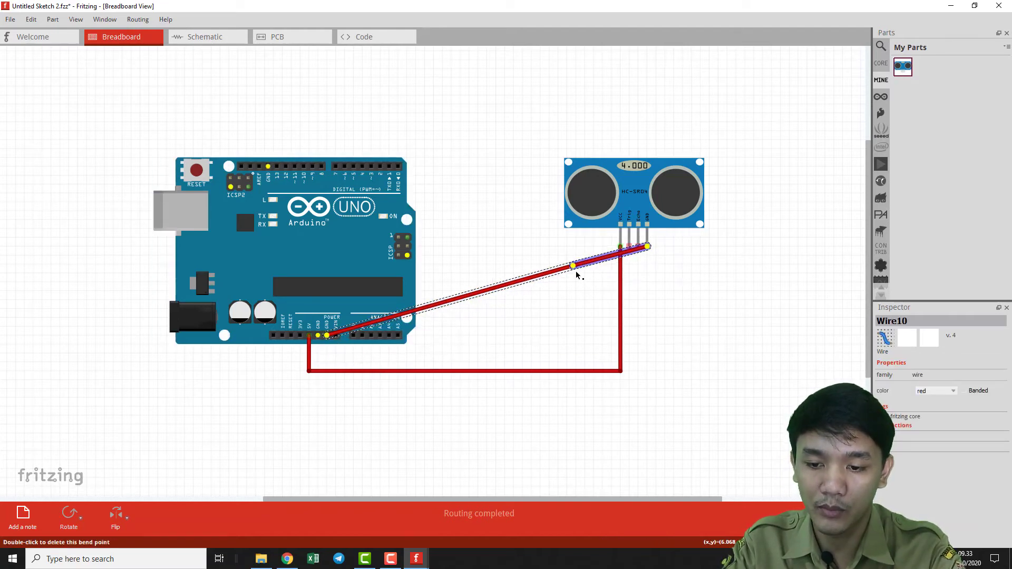
drag(576, 271, 651, 371)
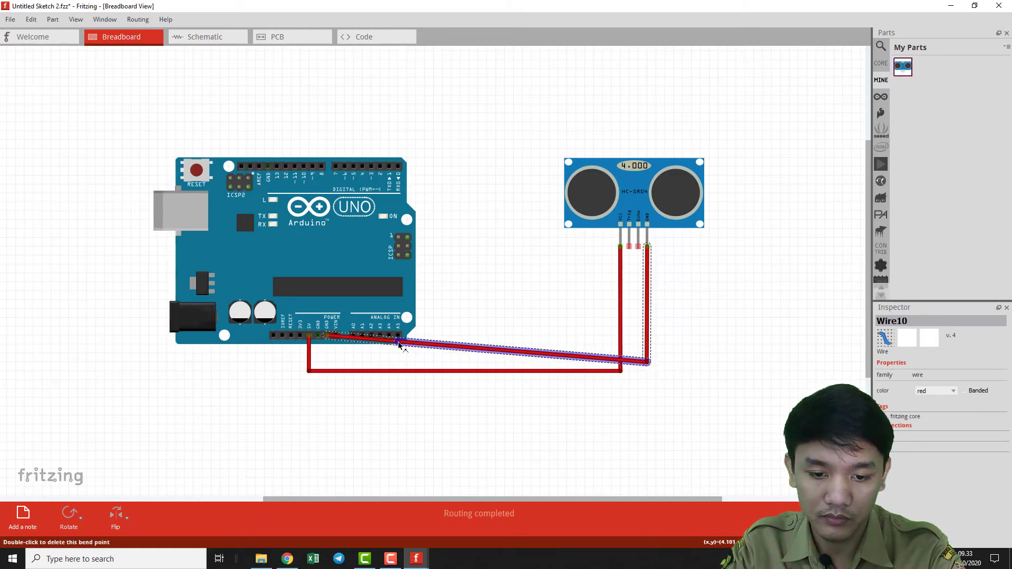
drag(399, 344, 327, 362)
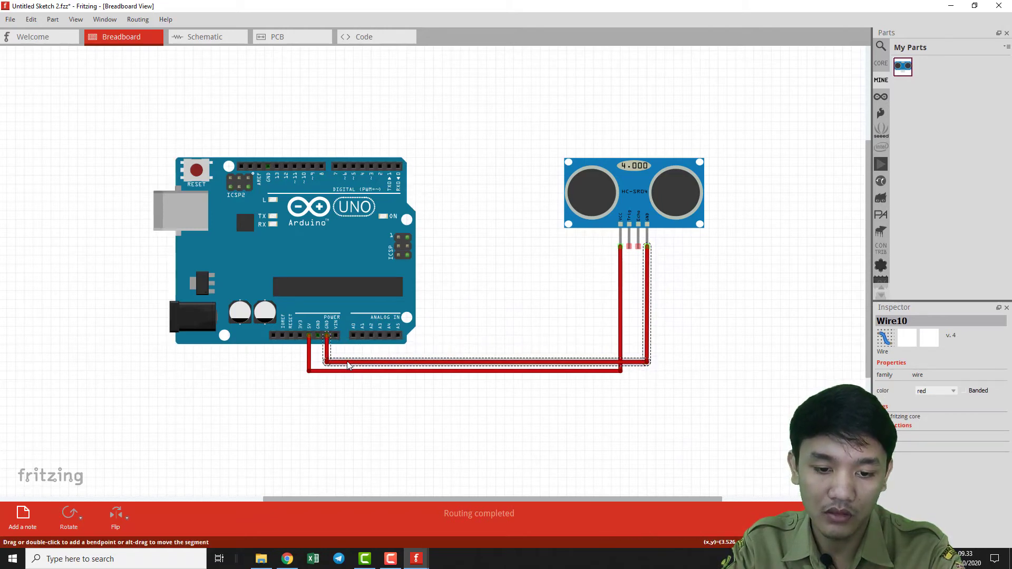
- Change the color of the GND wire to black and deselect it
right_click(348, 364)
mouse_move(432, 377)
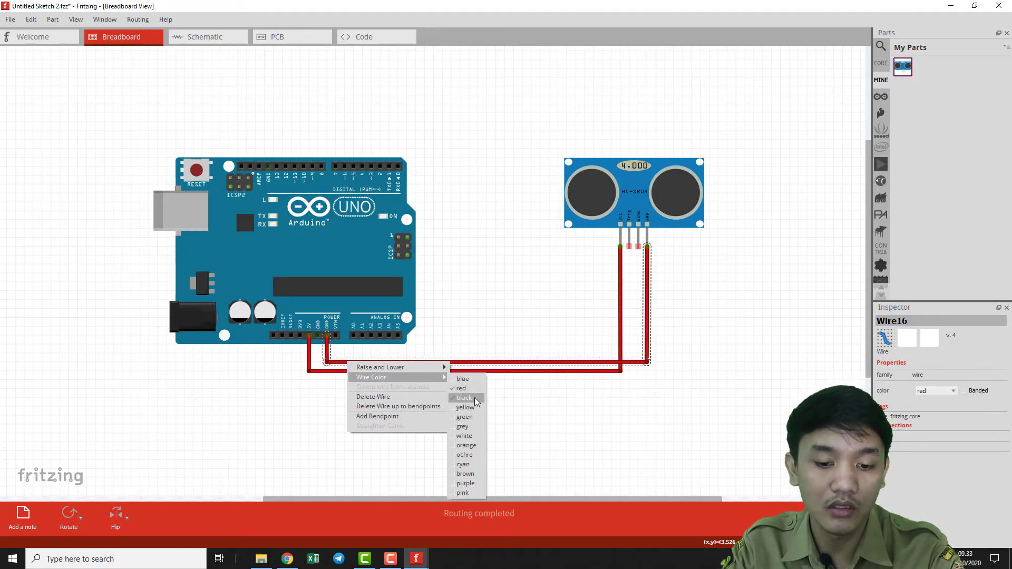
click(474, 398)
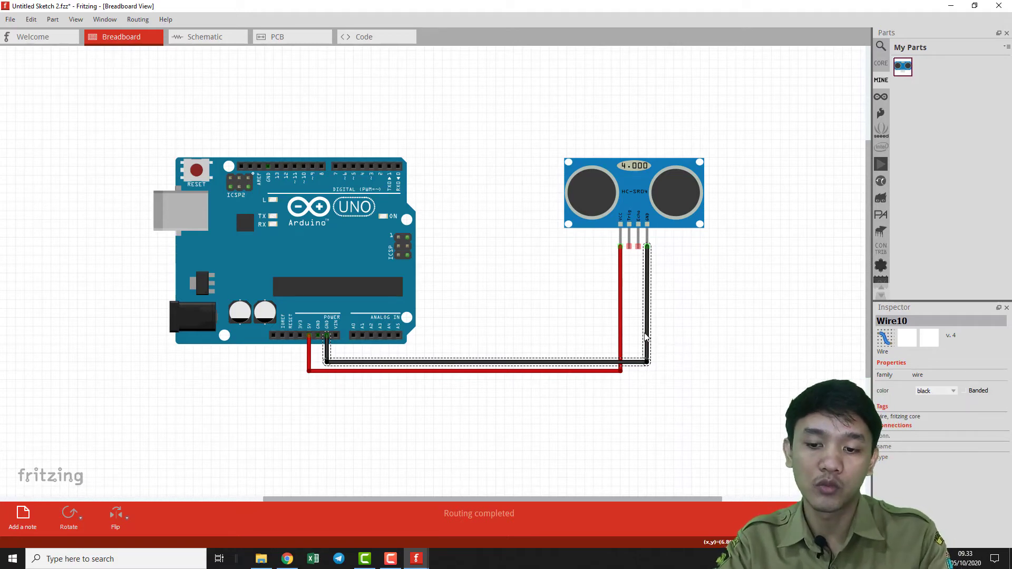
click(696, 314)
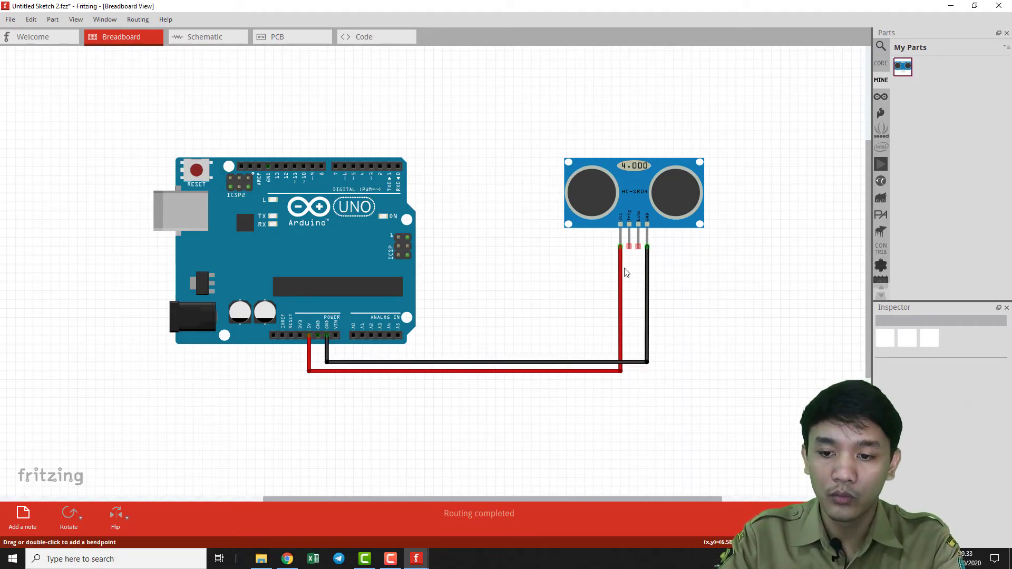
- Following the tutorial diagram in Chrome, wire the sensor's Trig pin to Arduino pin 9 and its Echo pin to pin 12 in Fritzing
scroll(630, 223, up, 2)
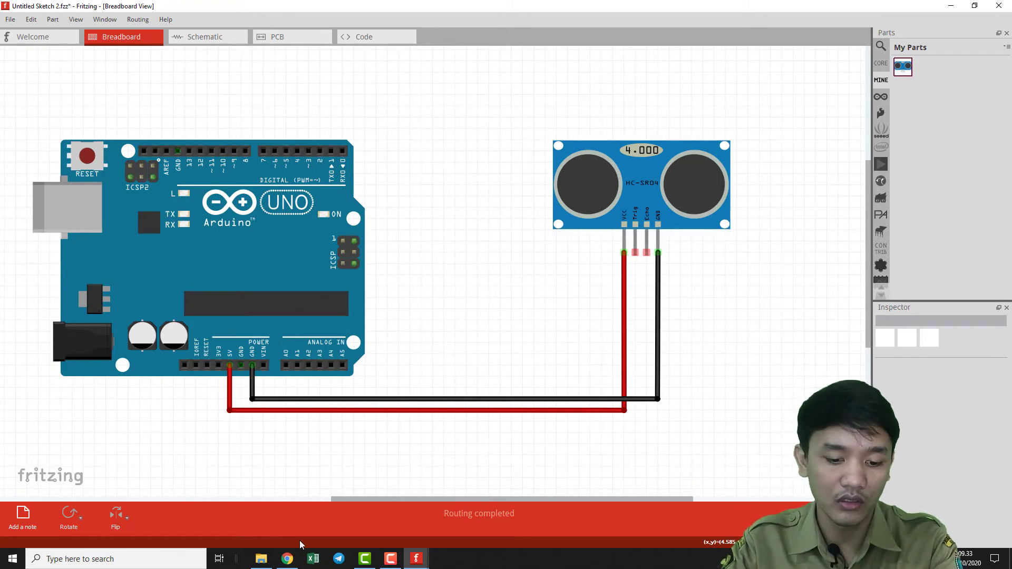
click(288, 558)
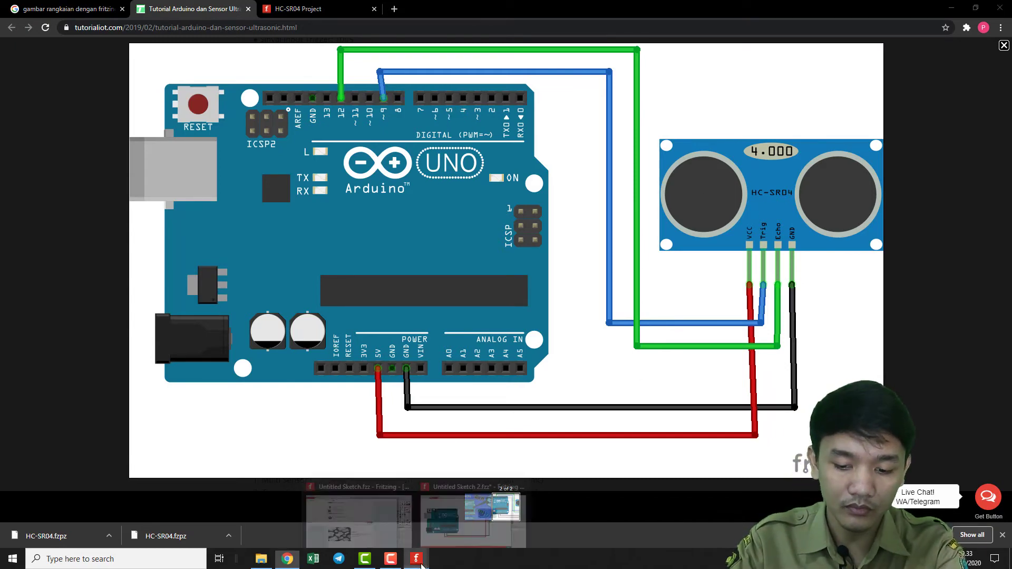
click(482, 522)
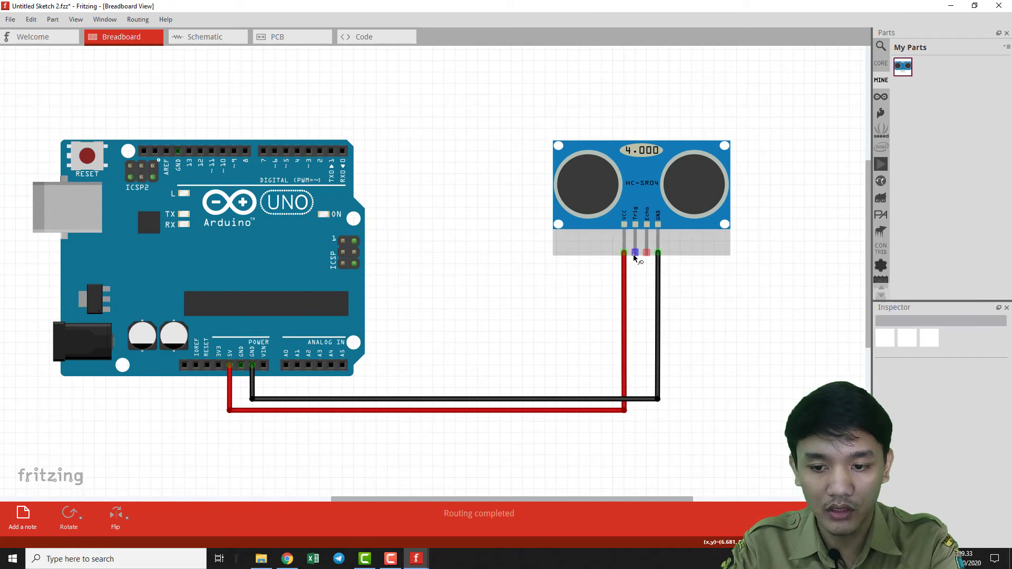
drag(634, 253, 236, 154)
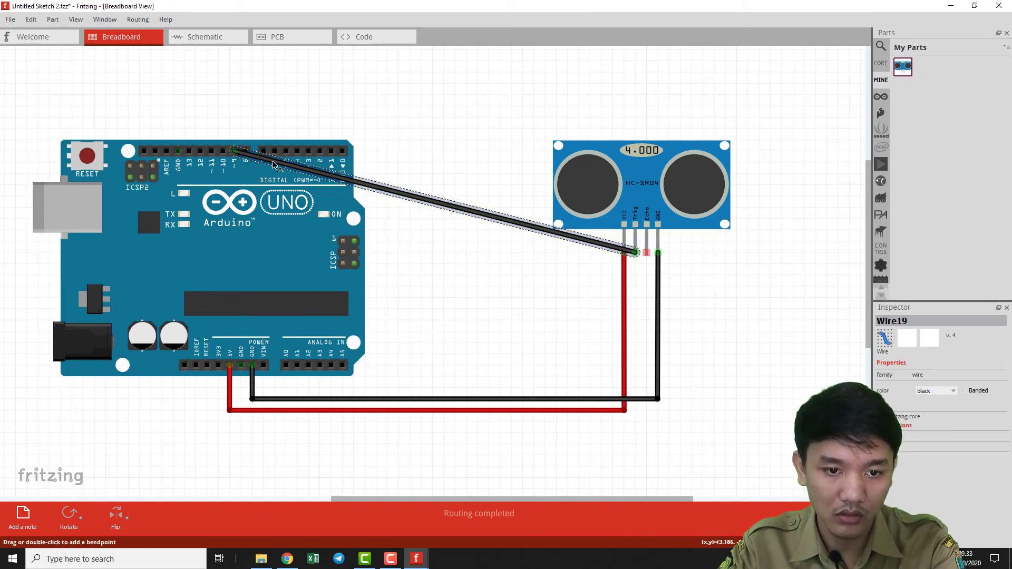
drag(647, 253, 597, 287)
drag(538, 298, 201, 152)
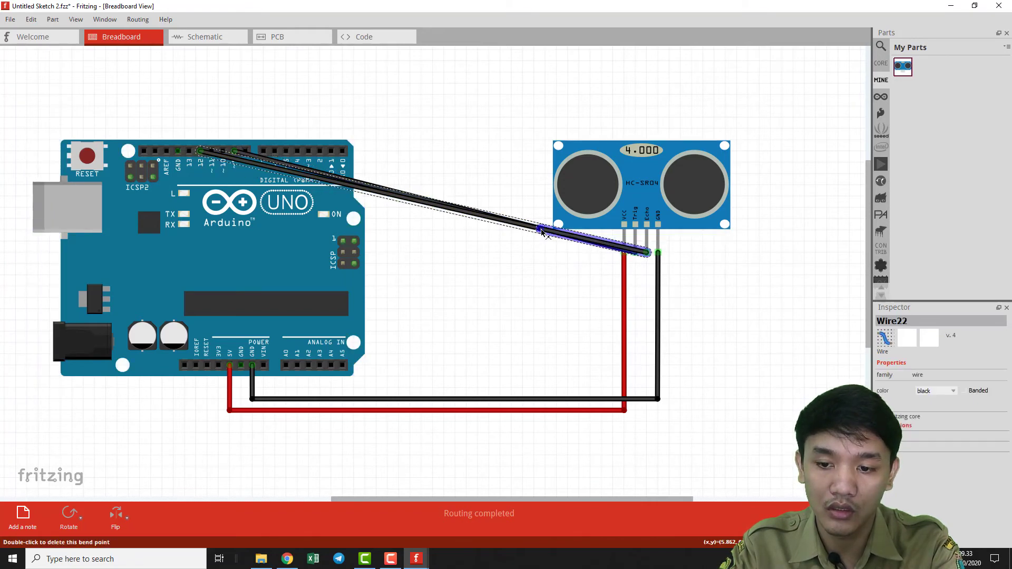
- Bend the Echo wire below the sensor, upward between the two parts, and over the Arduino's upper edge down to pin 12
drag(544, 233, 648, 289)
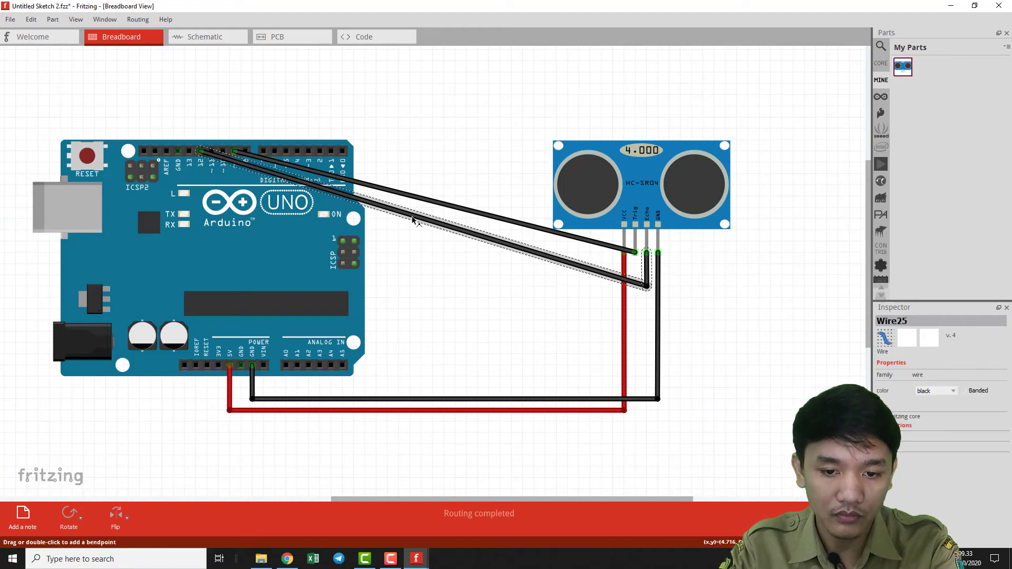
drag(411, 221, 398, 286)
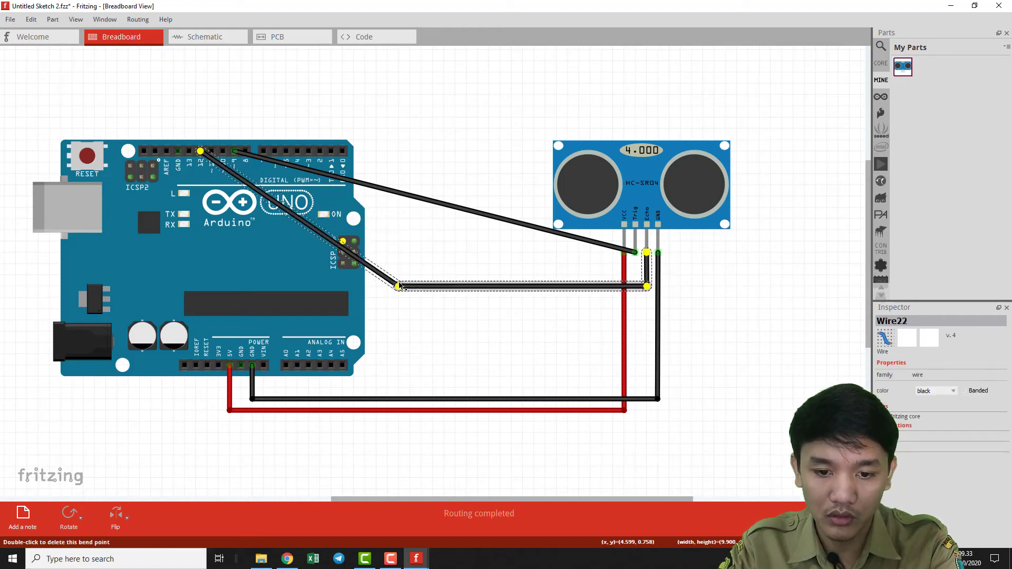
click(299, 225)
drag(301, 224, 198, 108)
click(351, 122)
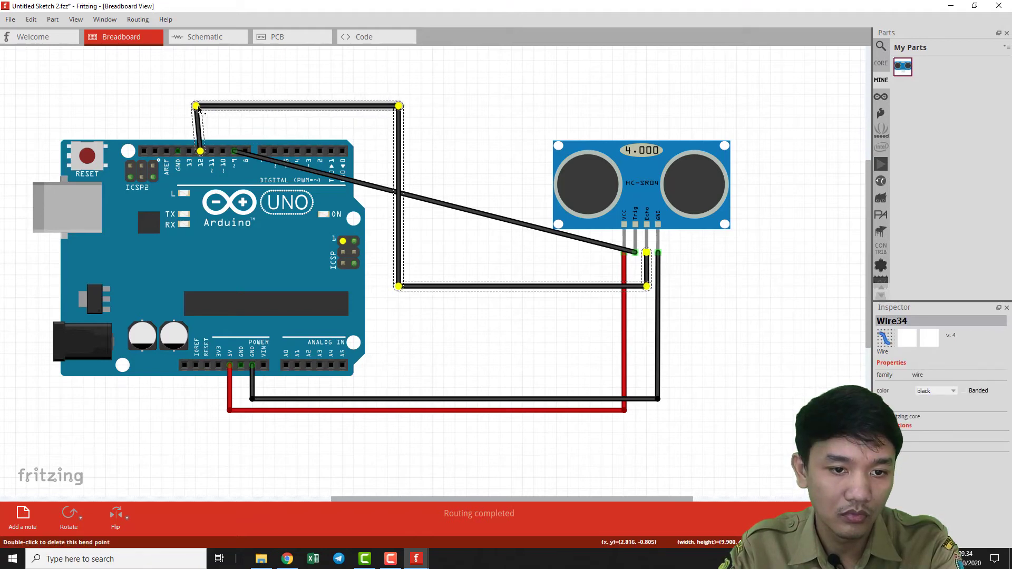
- Bend the Trig wire alongside the Echo wire, below the sensor, up between the parts, and above the Arduino to pin 9
click(480, 216)
drag(480, 216, 635, 275)
drag(523, 241, 410, 116)
drag(342, 129, 229, 117)
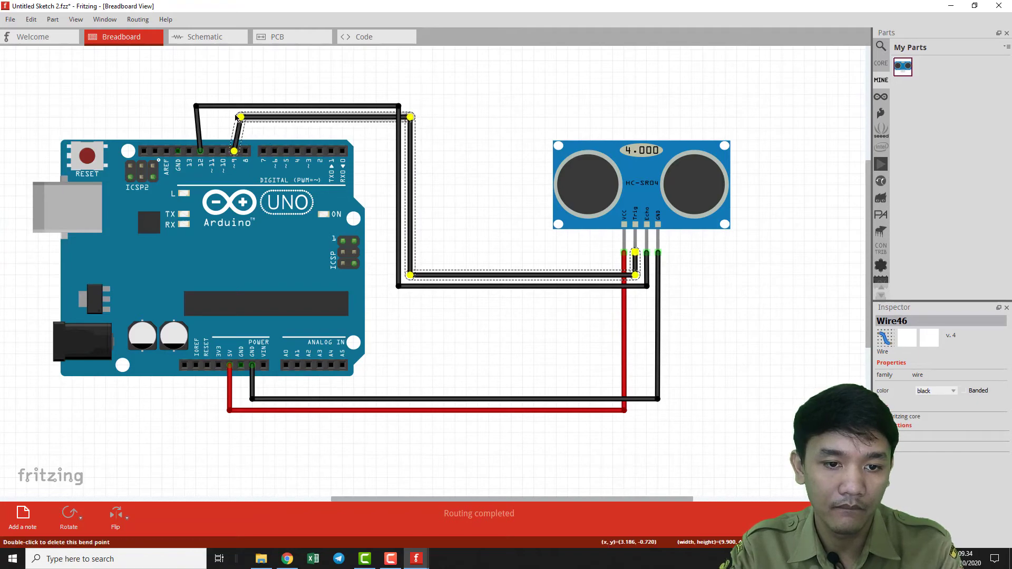
click(215, 111)
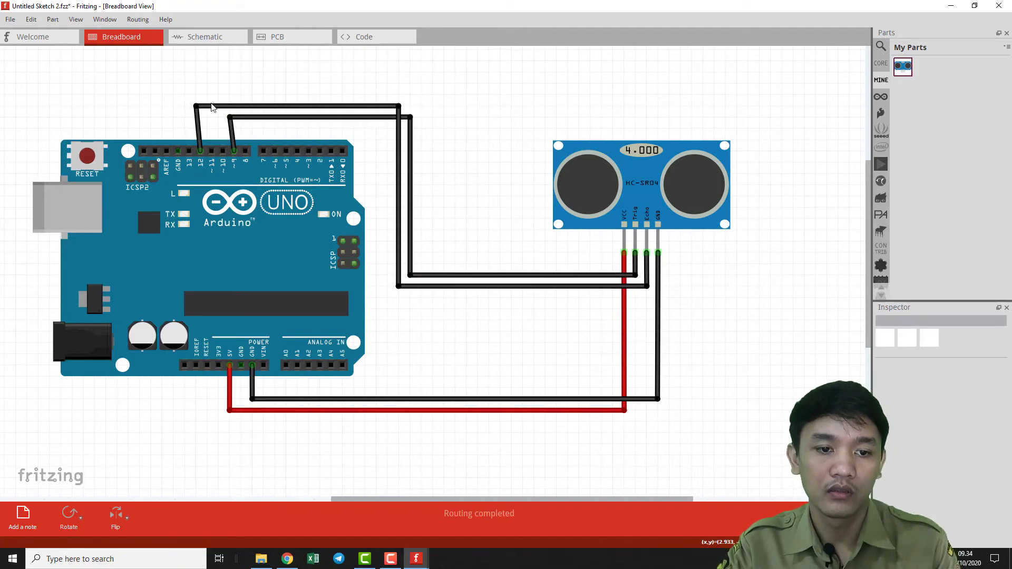
- Align the upper corners of the Trig and Echo wires directly above Arduino pins 9 and 12 so their end segments run vertically
ctrl+scroll(198, 115, up, 2)
ctrl+scroll(199, 115, up, 2)
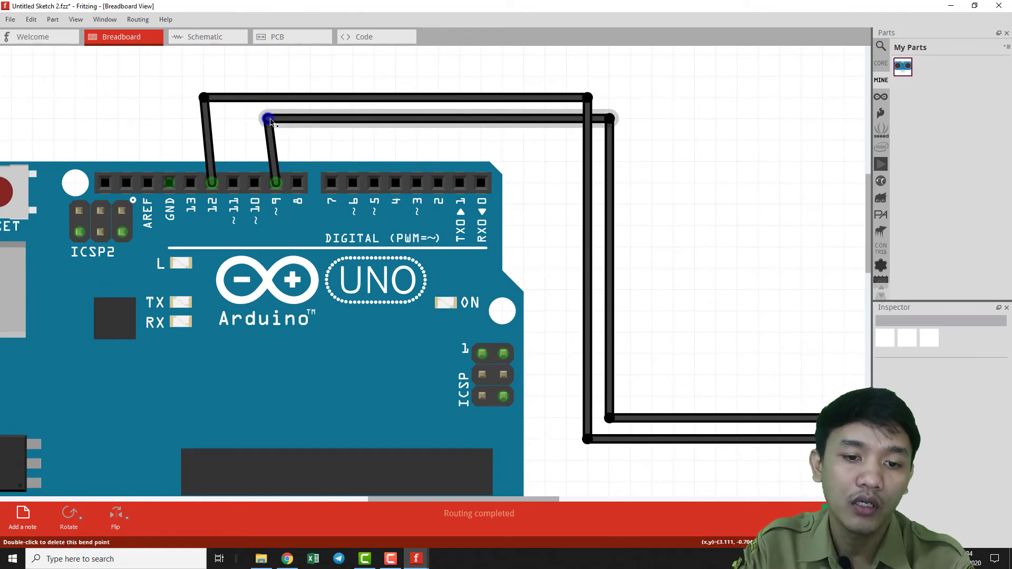
drag(273, 120, 296, 123)
key(ctrl+z)
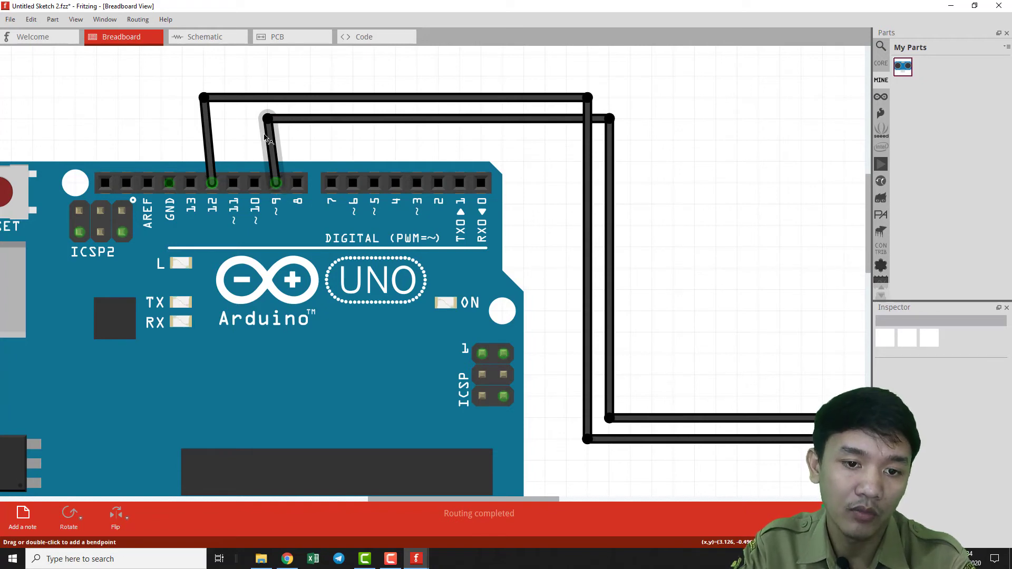
click(270, 120)
mouse_move(268, 119)
mouse_down()
mouse_move(289, 119)
mouse_move(270, 120)
mouse_up()
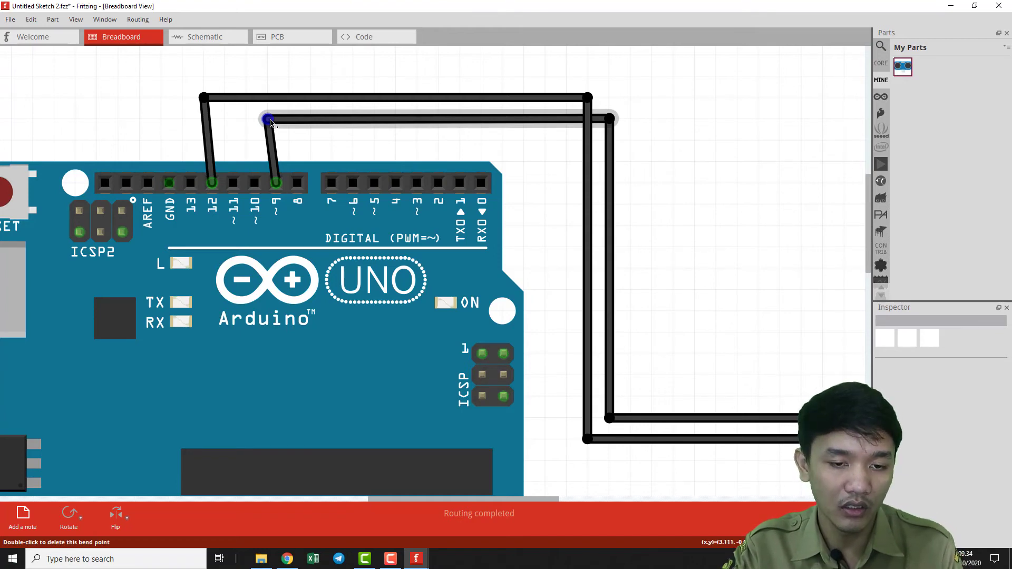
drag(270, 122, 276, 122)
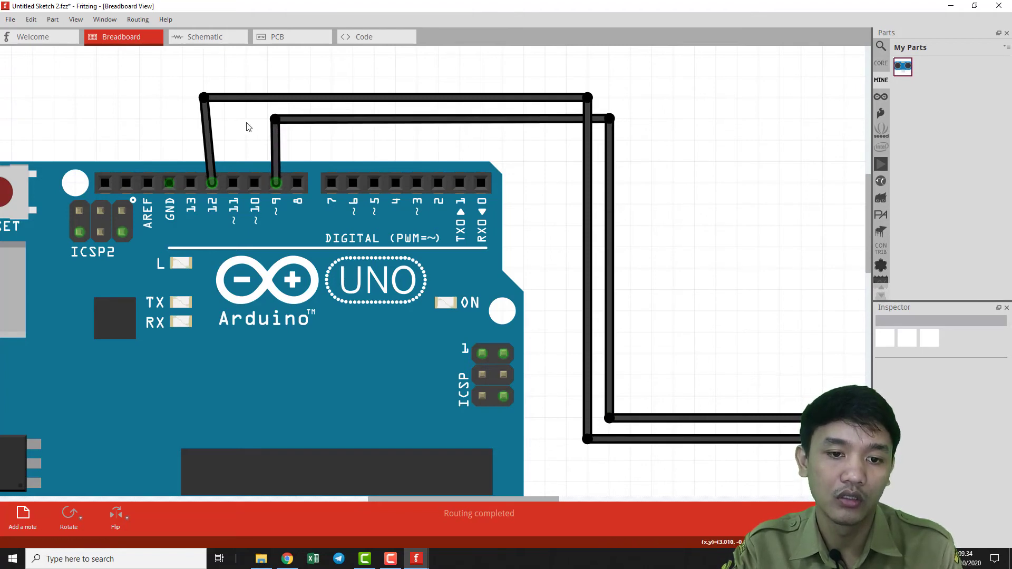
click(205, 99)
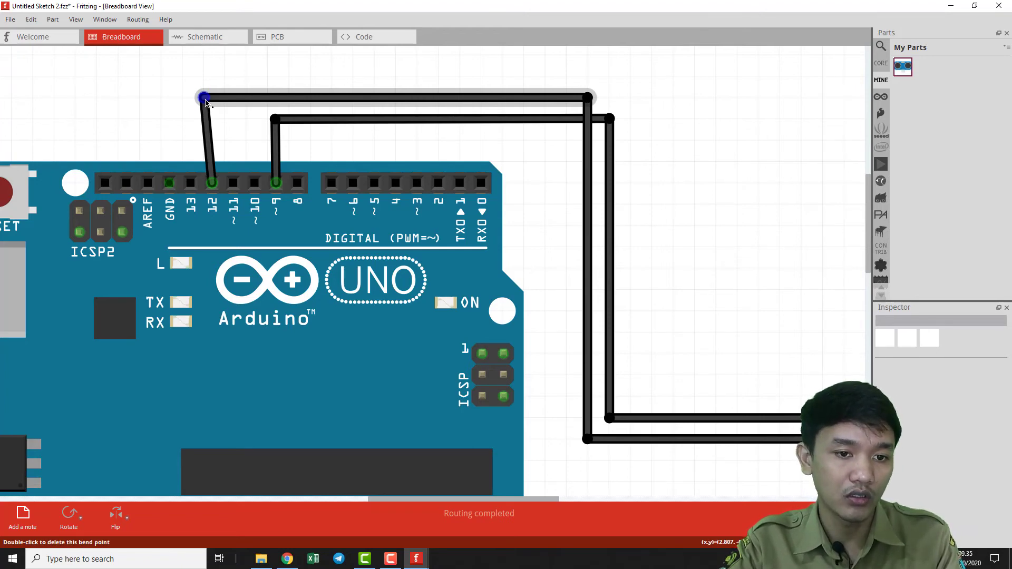
drag(205, 102, 213, 101)
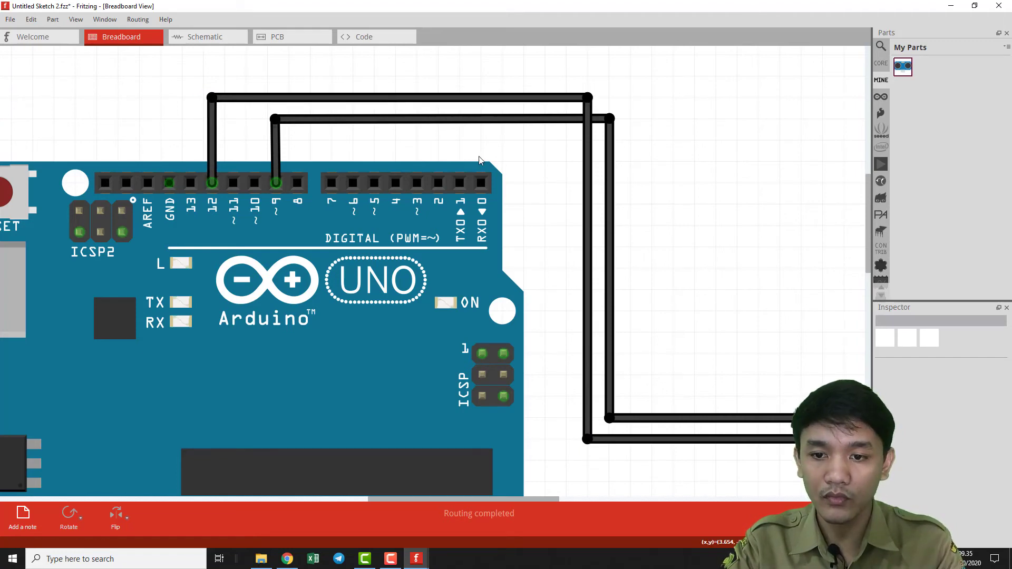
- Change the color of the Echo wire running to Arduino pin 12 to yellow
ctrl+scroll(288, 135, down, 1)
ctrl+scroll(283, 129, up, 2)
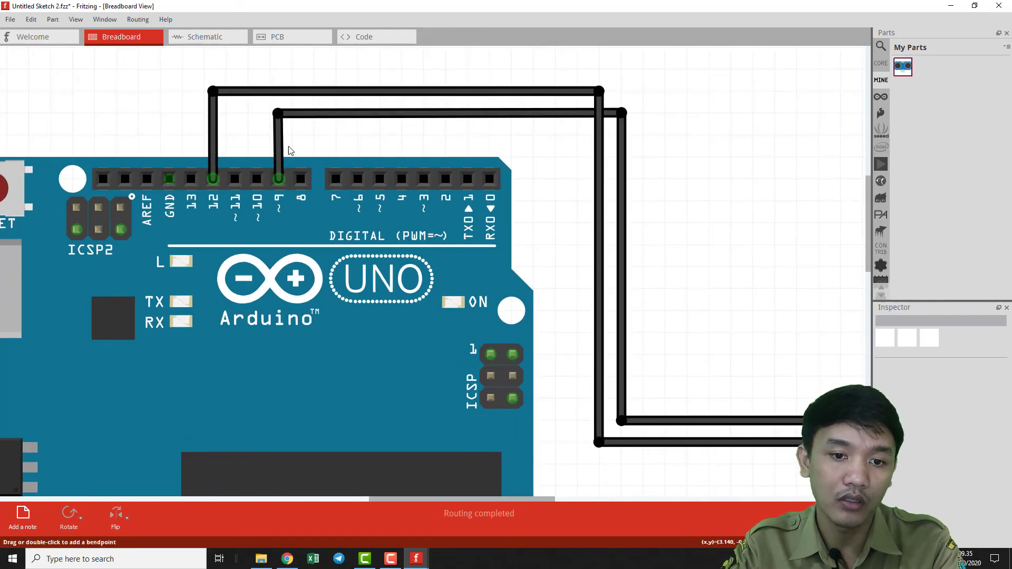
scroll(553, 211, down, 5)
middle_drag(698, 259, 441, 176)
scroll(551, 215, down, 3)
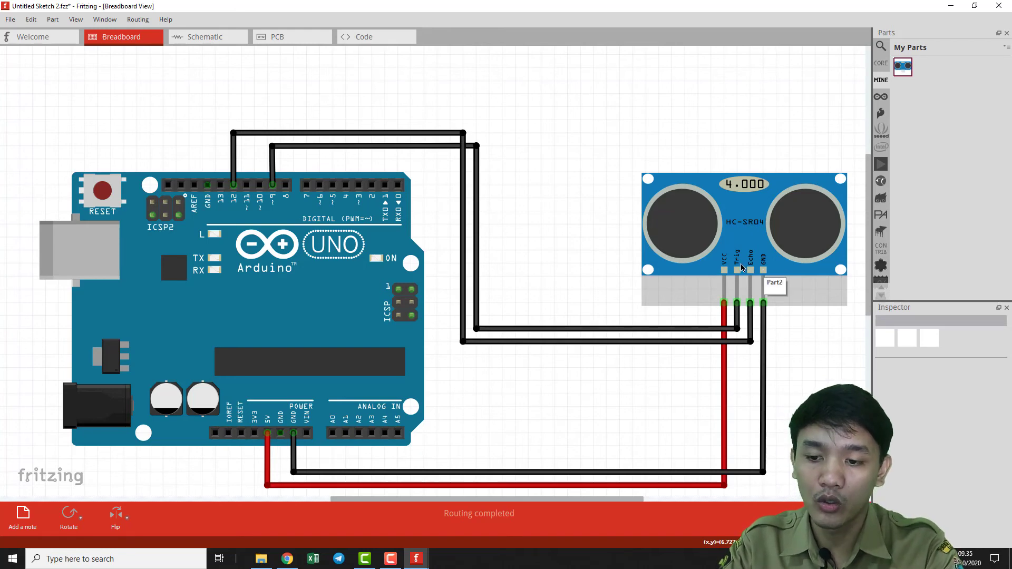
right_click(657, 342)
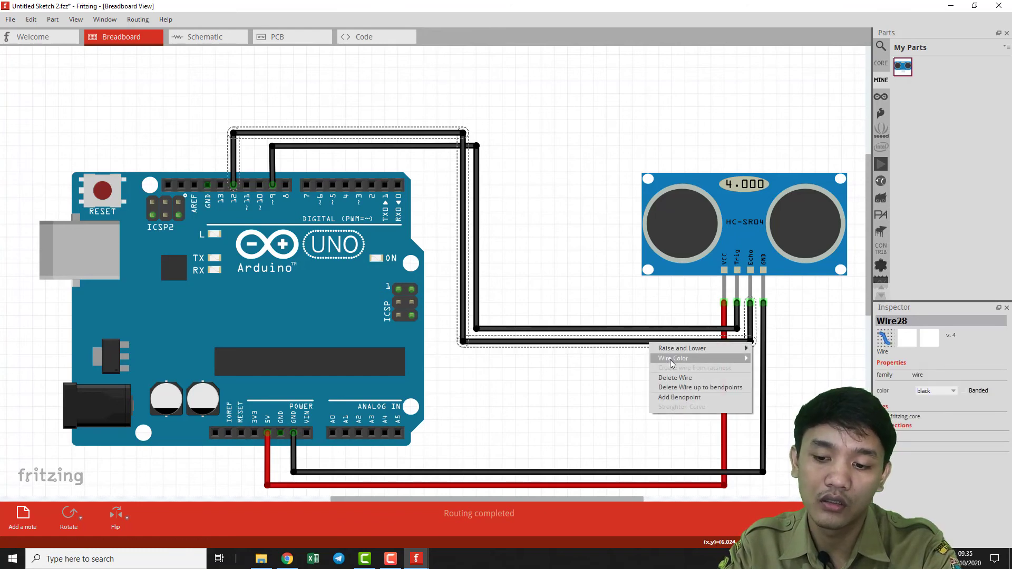
mouse_move(673, 361)
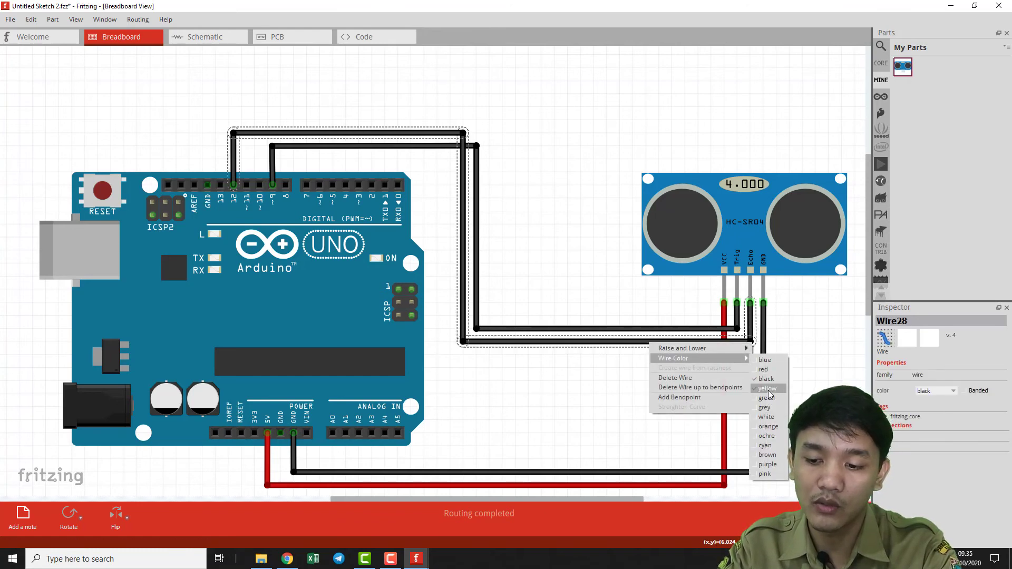
click(768, 388)
- Change the color of the Trig wire running to Arduino pin 9 to green
right_click(700, 332)
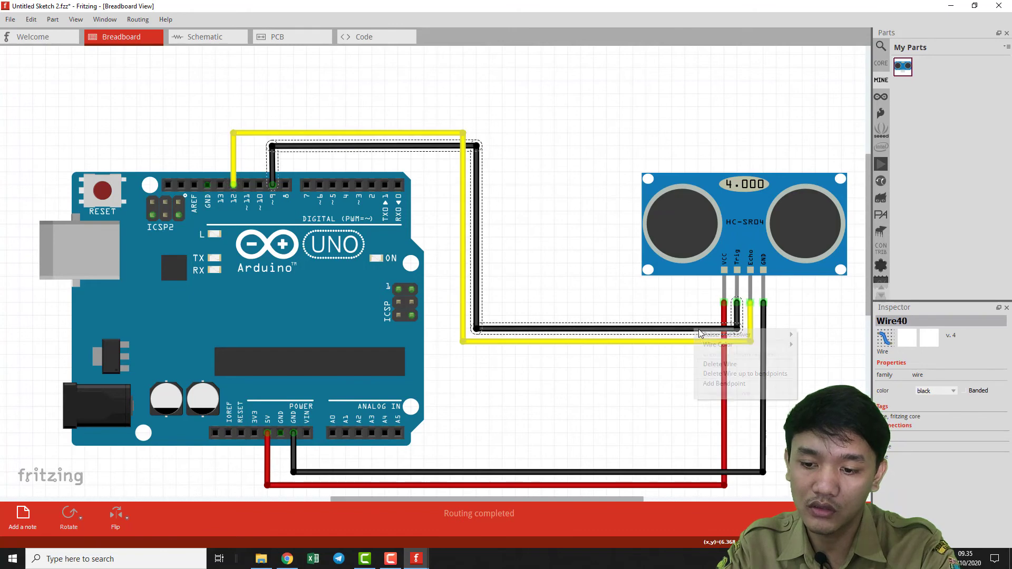
mouse_move(727, 346)
click(812, 385)
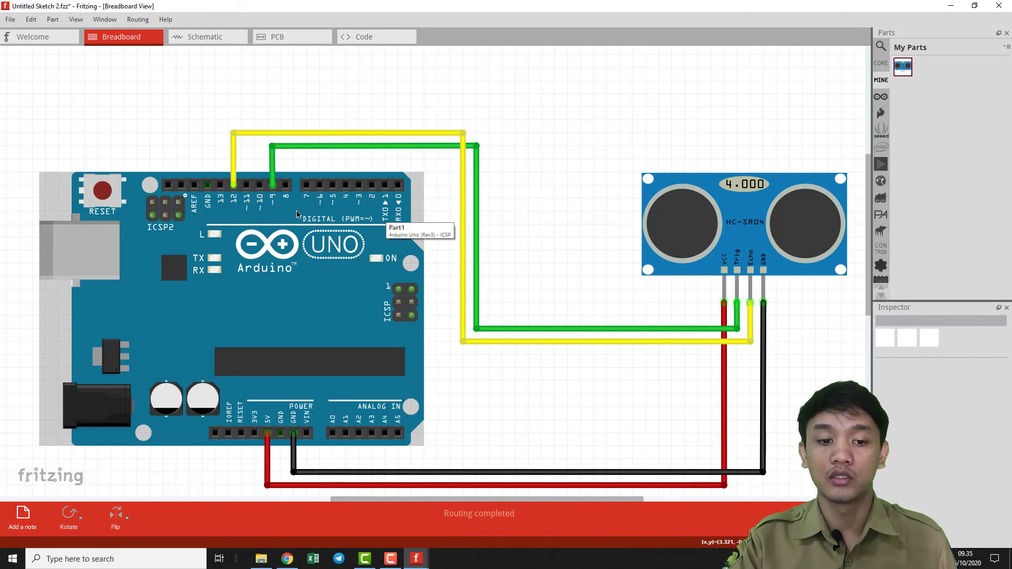
ctrl+scroll(492, 234, down, 3)
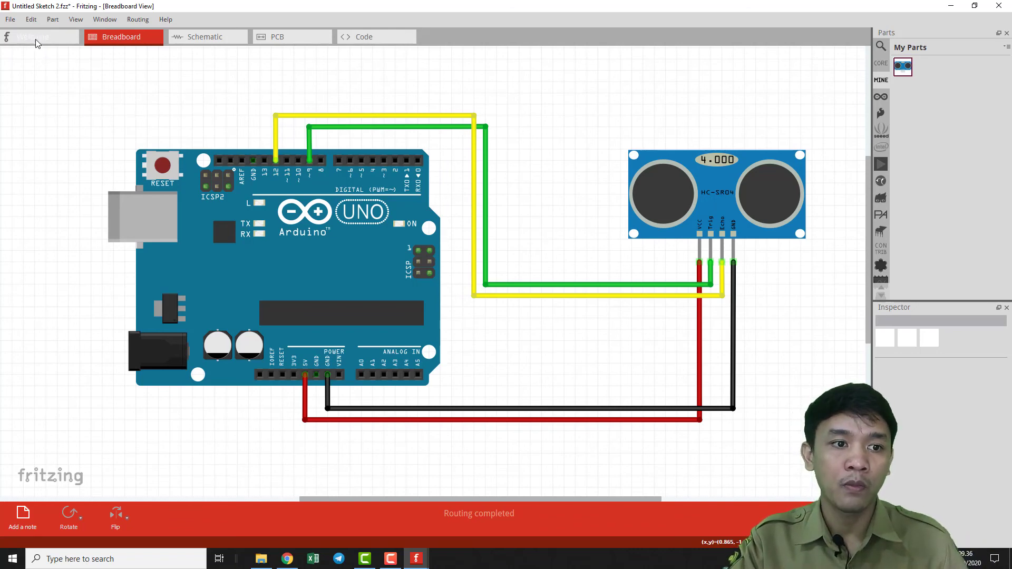
- Export the breadboard view as a JPG image named "Rangkaian Arduino dan Ultrasonik" in the Documents folder
click(11, 19)
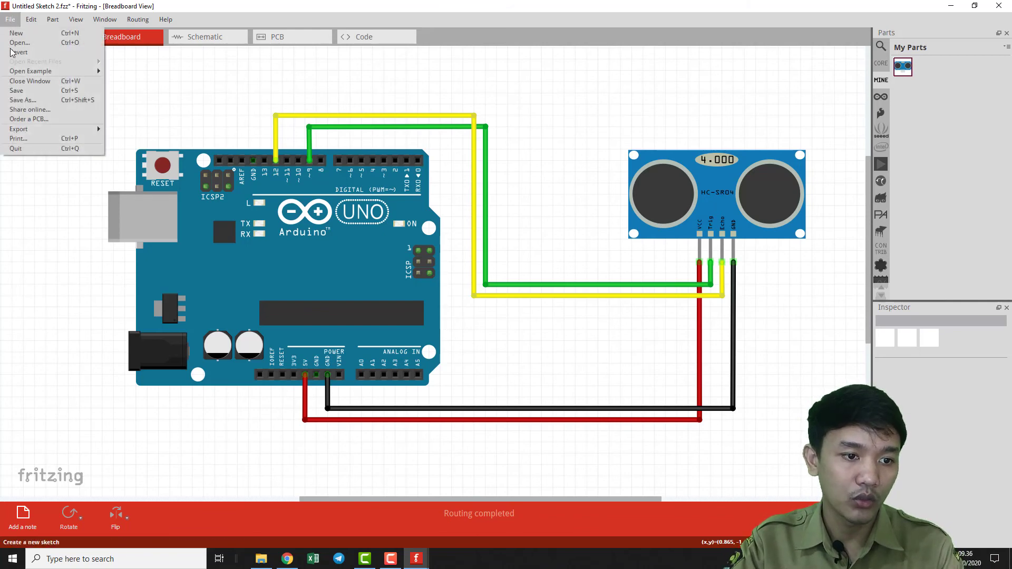
mouse_move(74, 133)
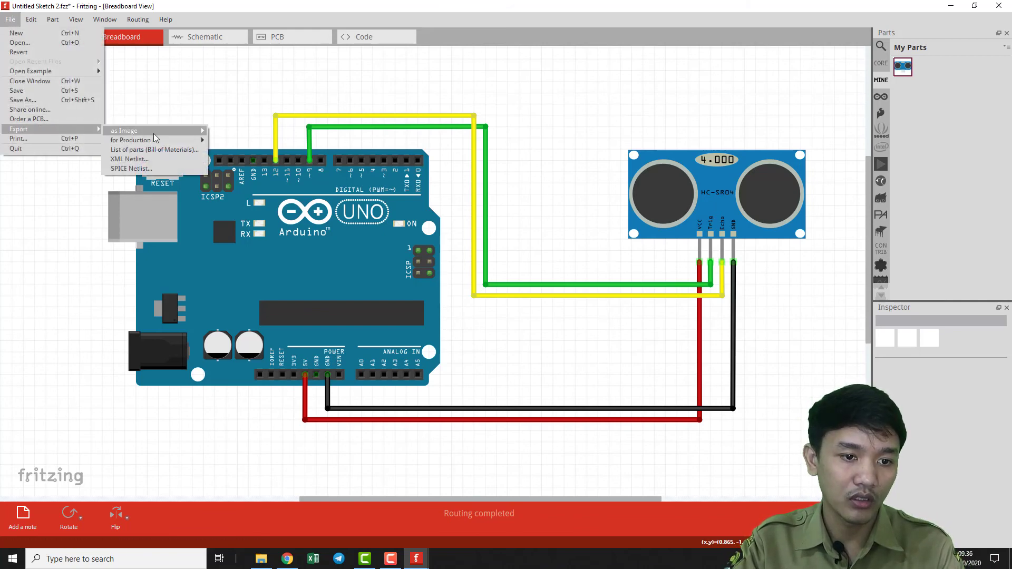
mouse_move(153, 133)
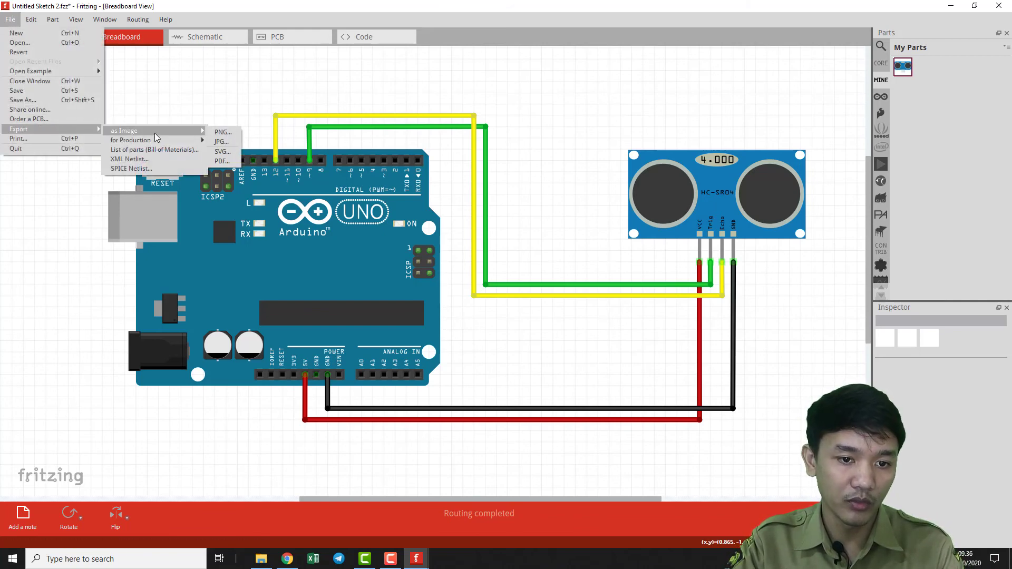
click(220, 142)
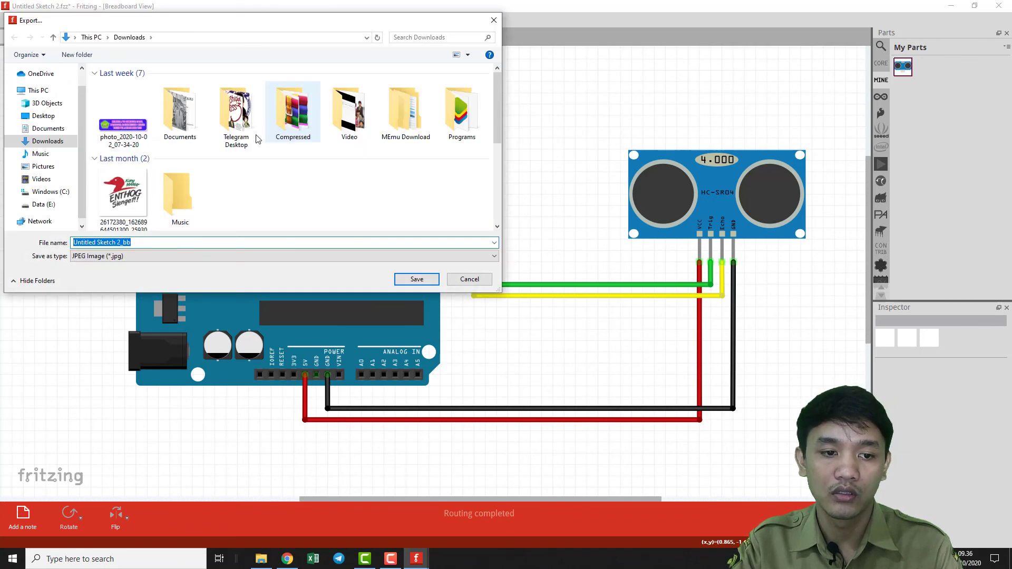
click(51, 130)
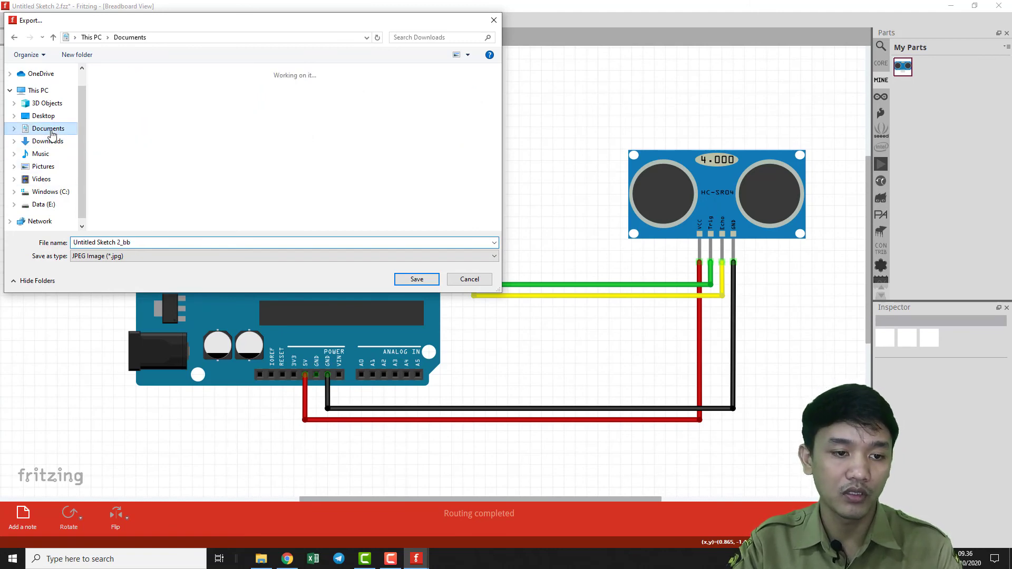
click(156, 243)
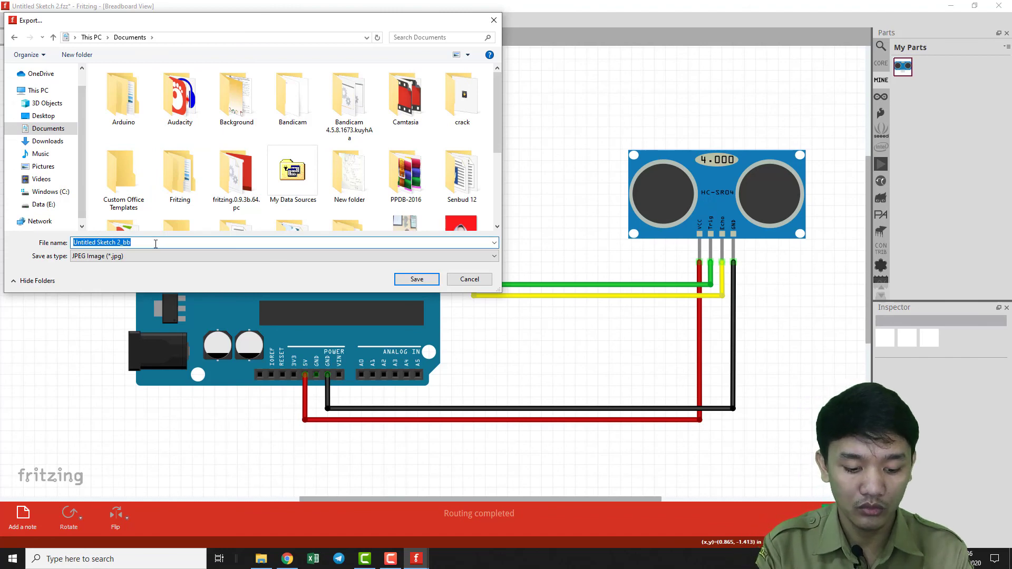
text(Rangkaian A)
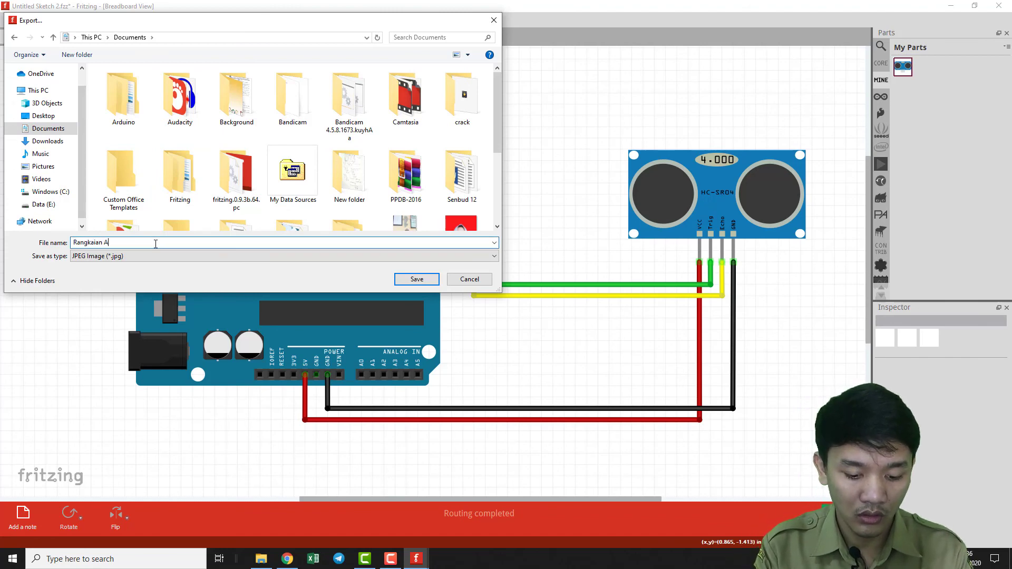
text(rduino dan)
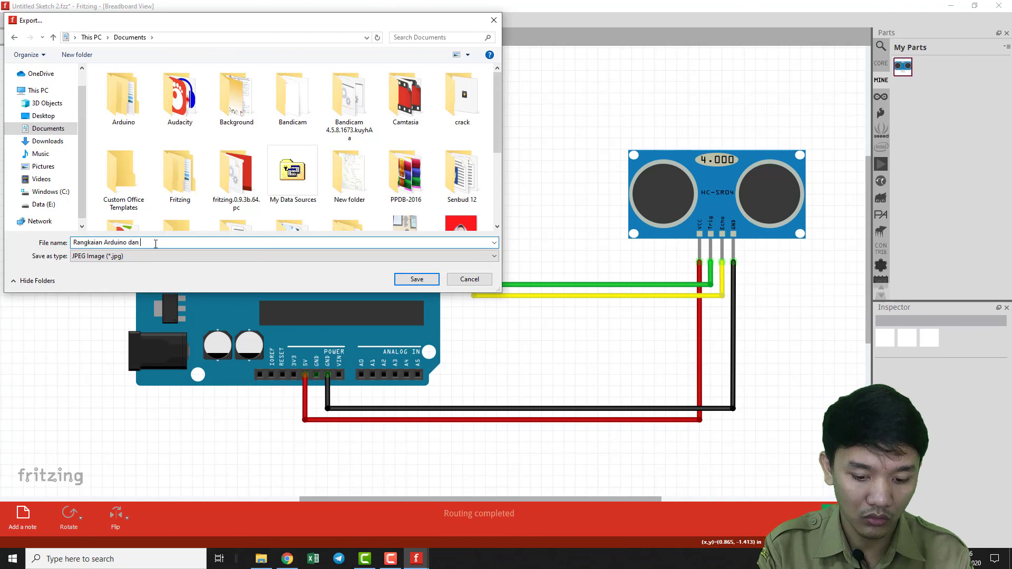
text( Ultra)
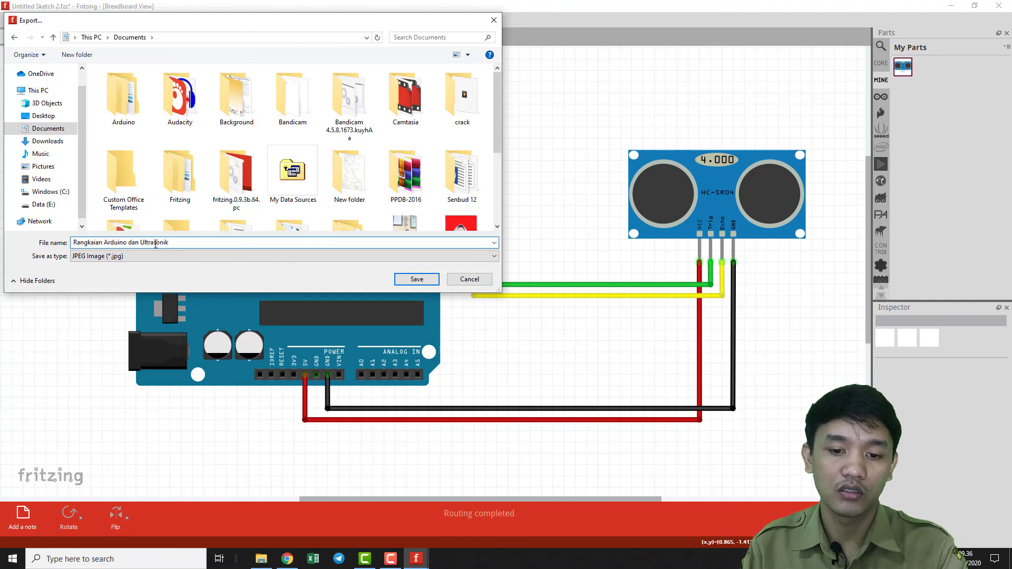
text(sonik)
click(416, 279)
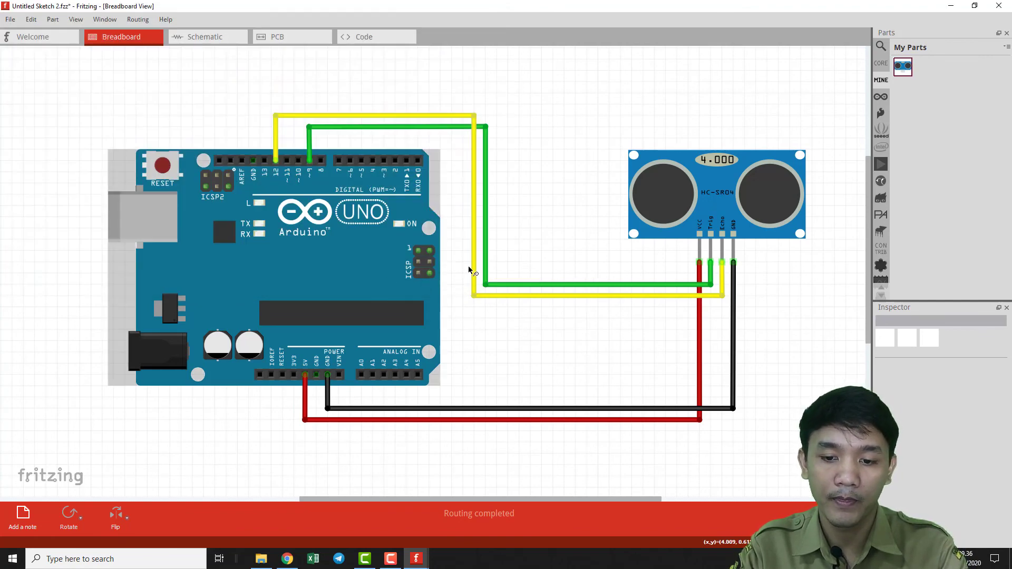
- Switch to File Explorer, view the exported image "Rangkaian Arduino dan Ultrasonik" from the Documents folder, and close both windows to return to Fritzing
click(261, 558)
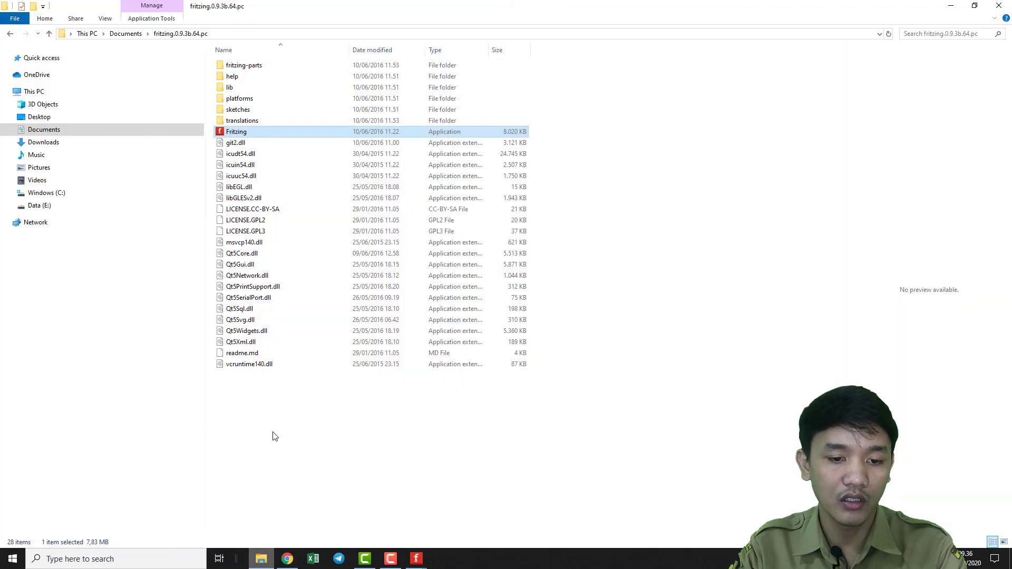
click(53, 131)
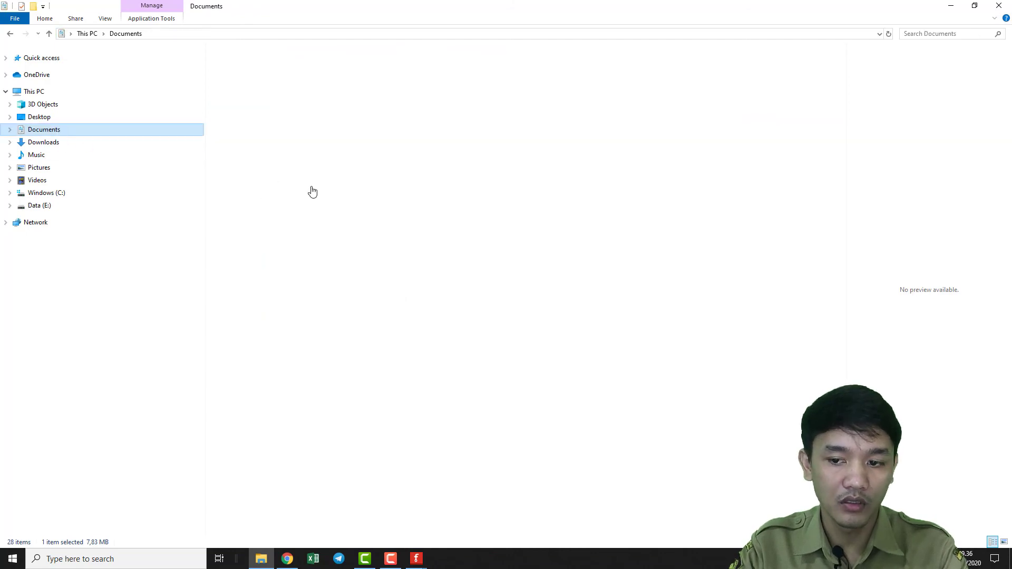
click(513, 258)
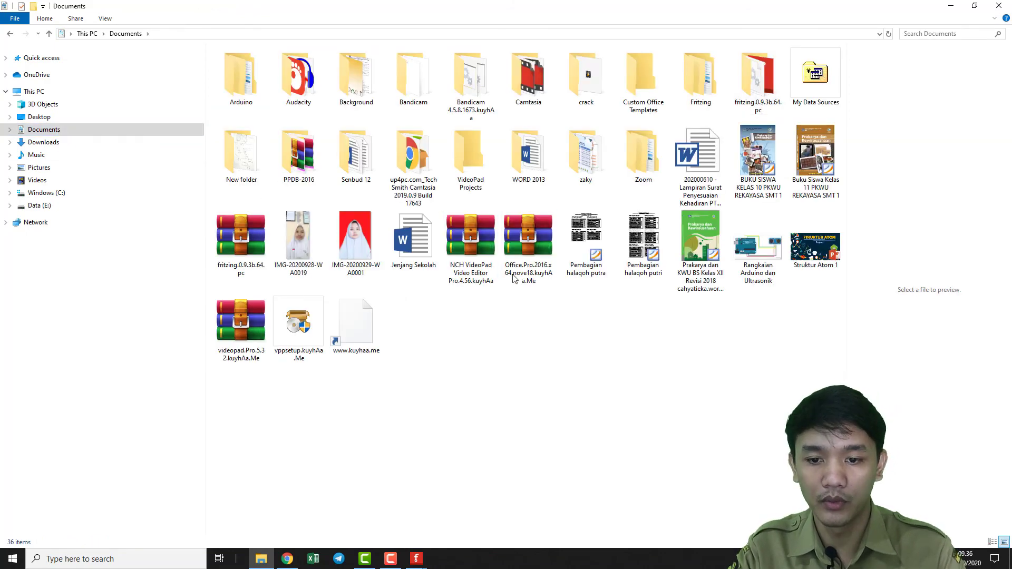
key(Right)
key(Right)
key(Right)
key(Right)
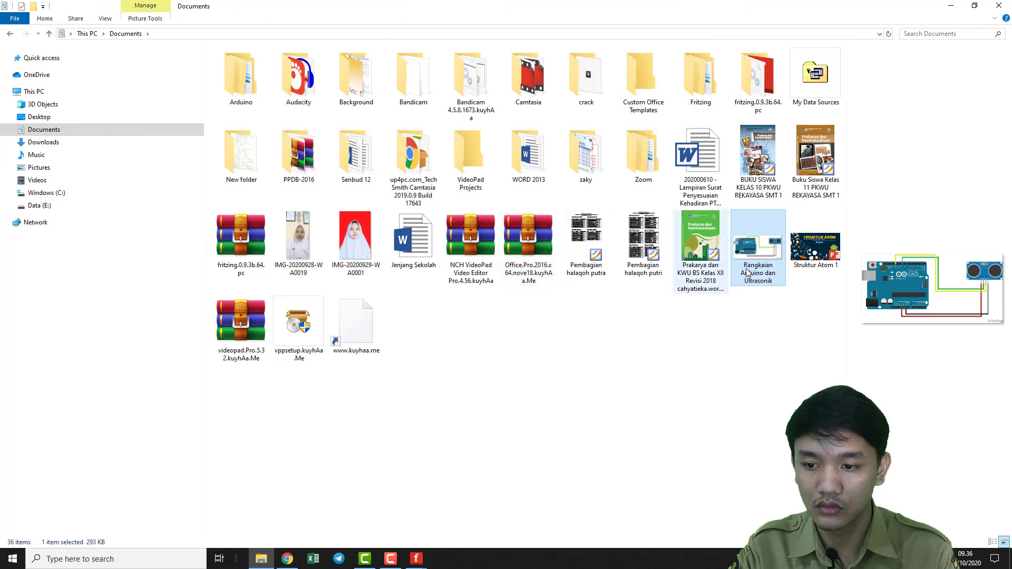
key(Return)
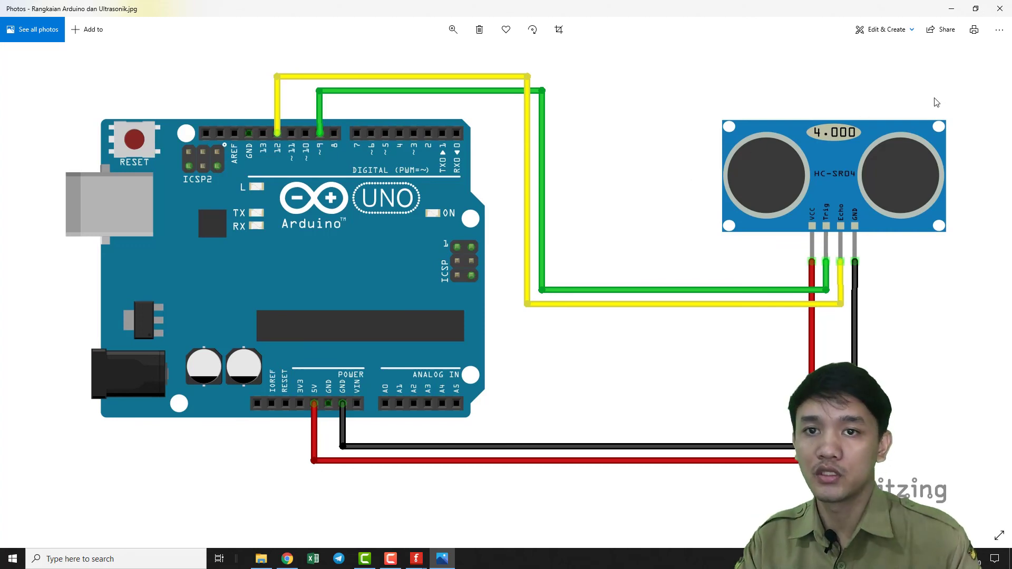
click(999, 10)
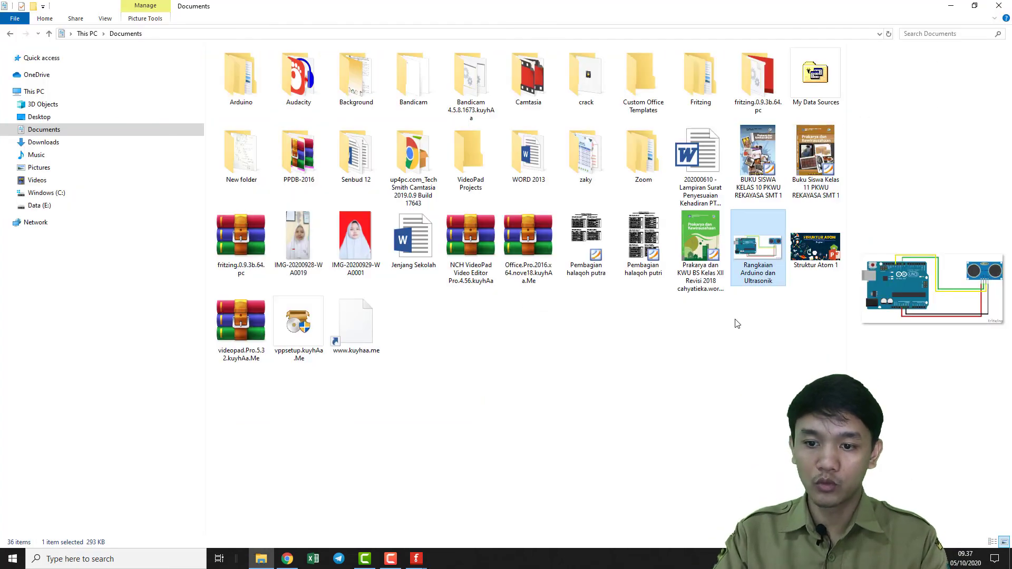
click(999, 7)
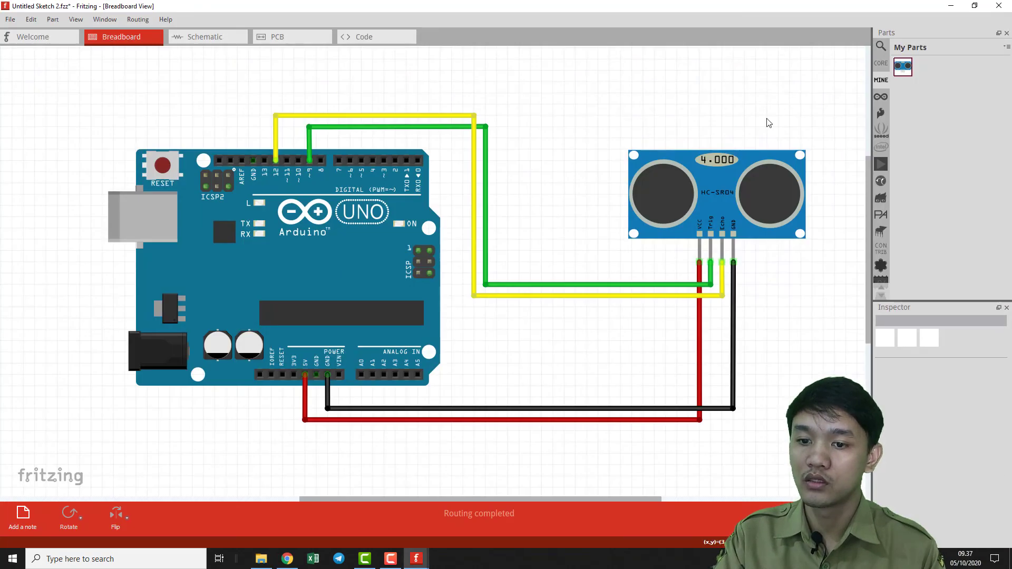